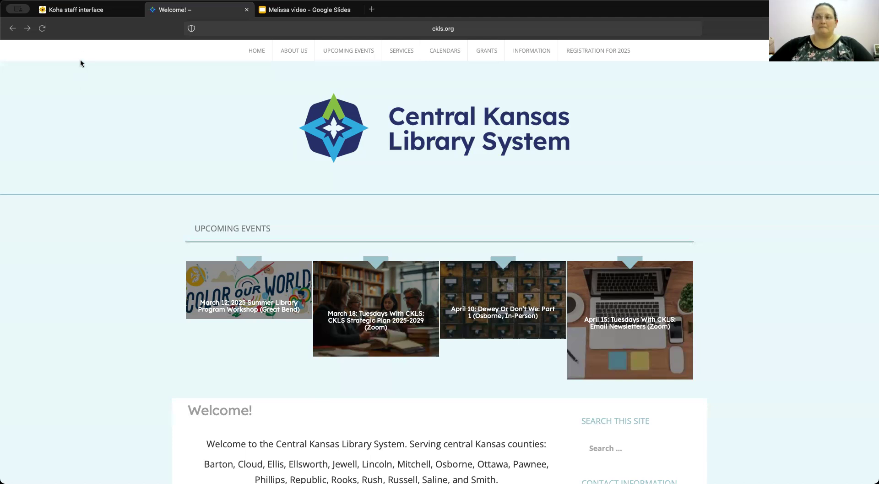
- Switch to the Koha staff interface and open the cataloging section's example of a good record for books
click(94, 10)
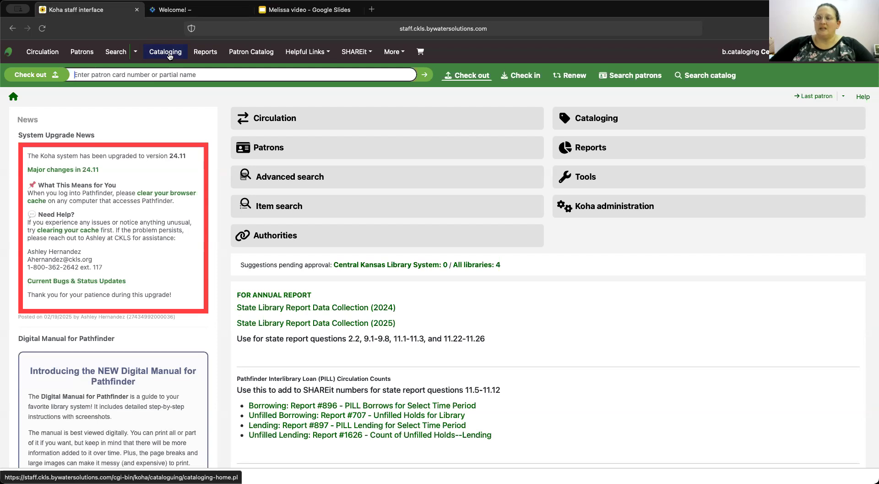
click(603, 124)
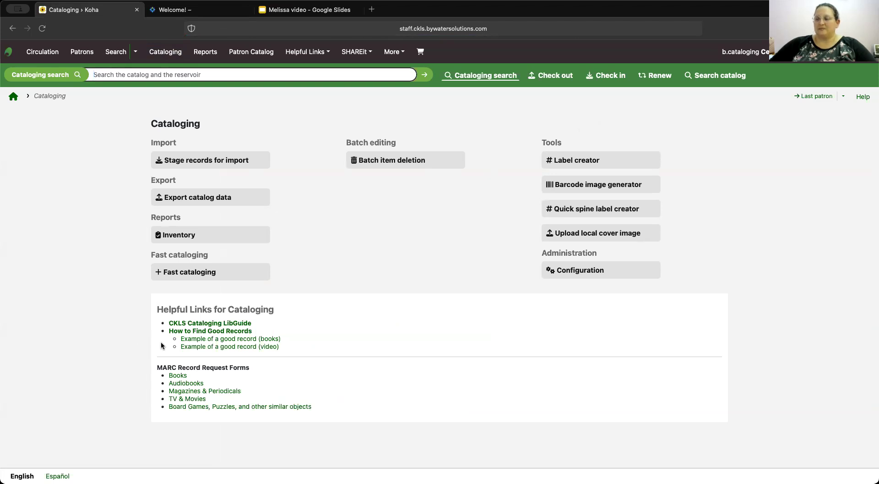
click(235, 341)
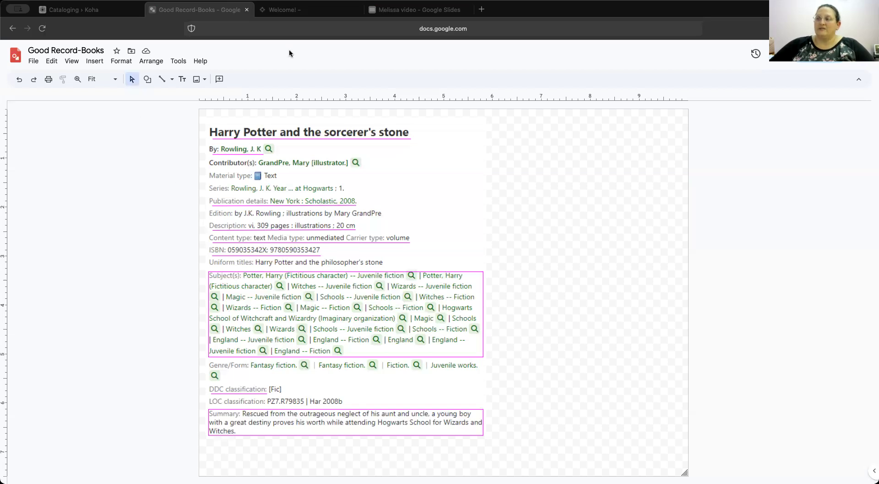
- Switch to the Central Kansas Library System website and open the Cataloging page of its Technical Services Guide
click(293, 10)
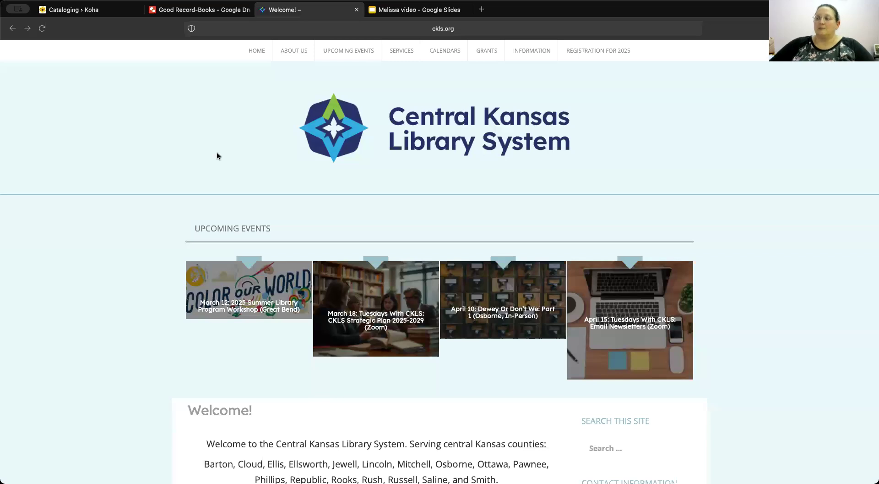
scroll(218, 156, down, 7)
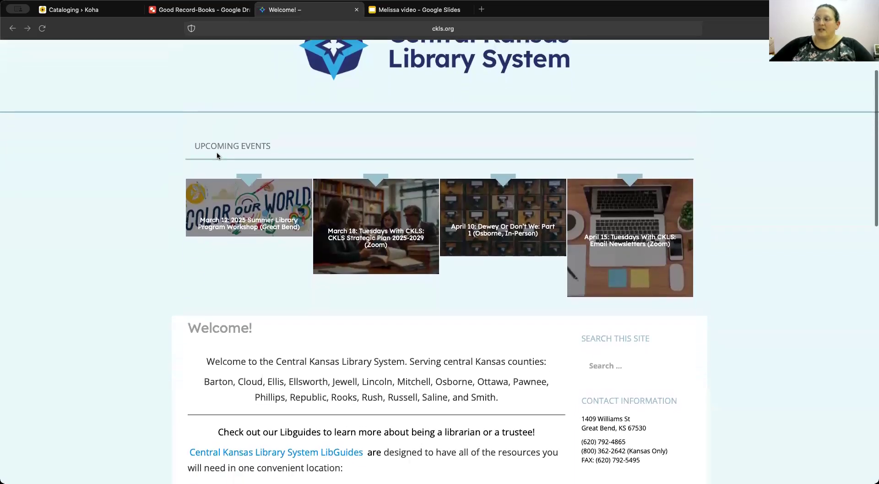
scroll(216, 155, down, 2)
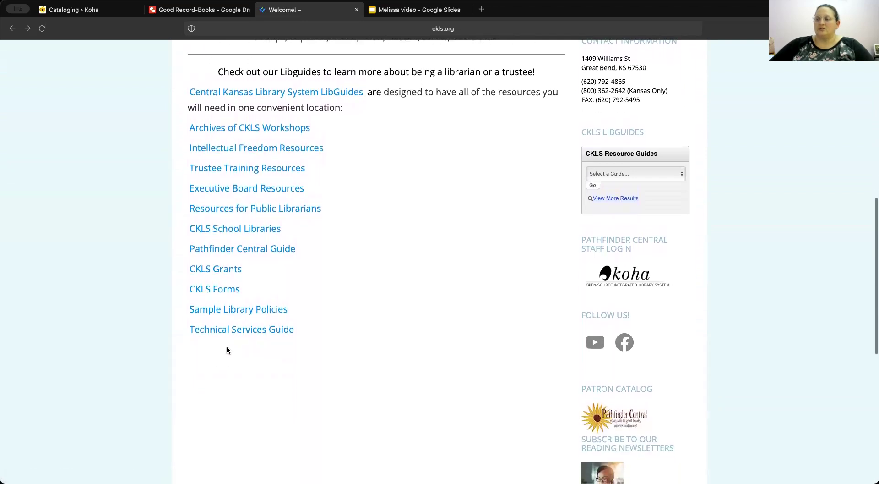
click(232, 330)
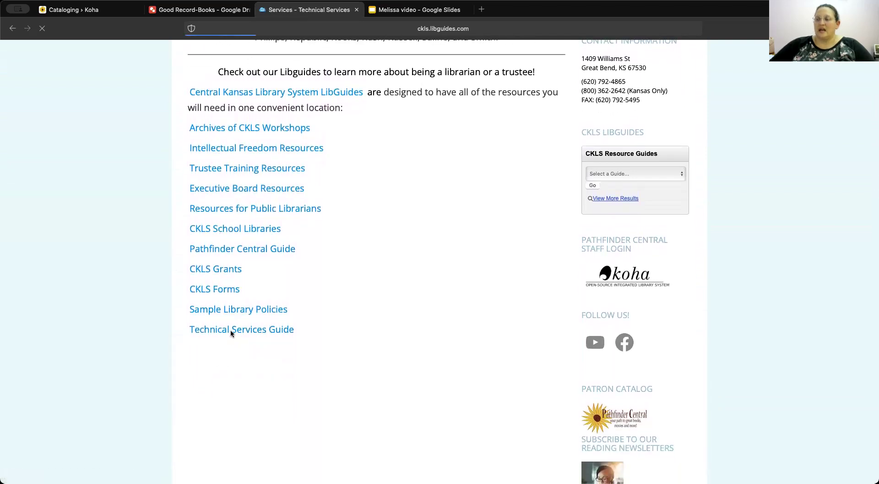
scroll(328, 337, down, 3)
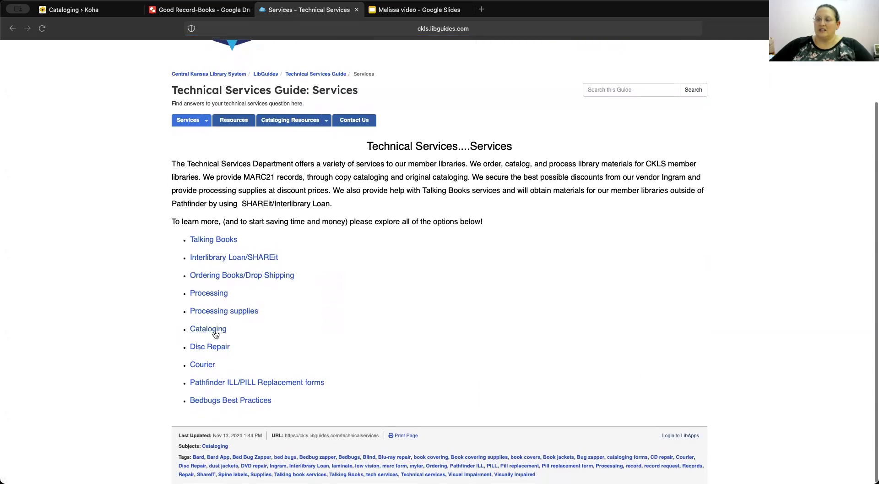
click(225, 334)
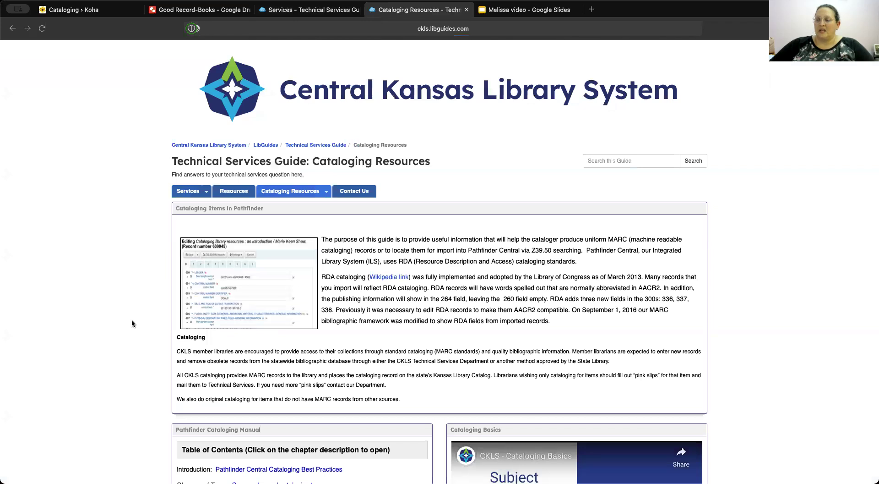
- Open Chapter 3, 3xx Fields, of the Pathfinder Cataloging Manual and examine its 336, 337 and 338 examples by material type
scroll(132, 324, down, 5)
scroll(131, 322, down, 1)
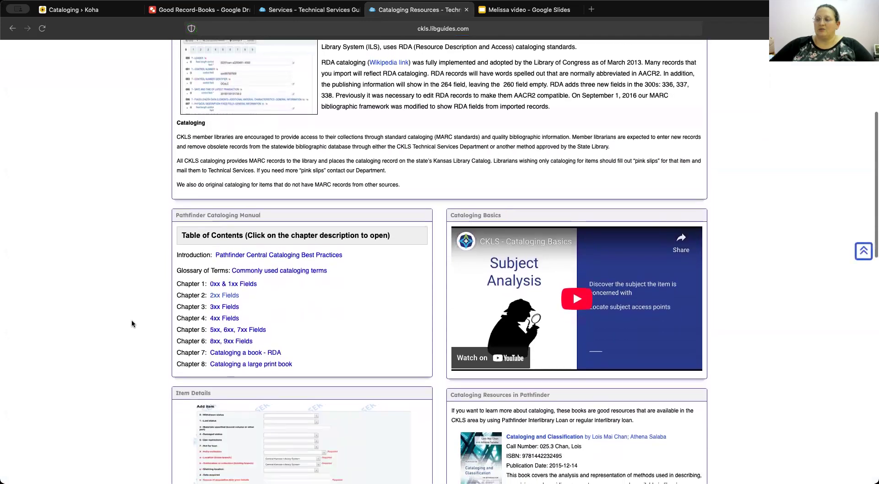
click(233, 308)
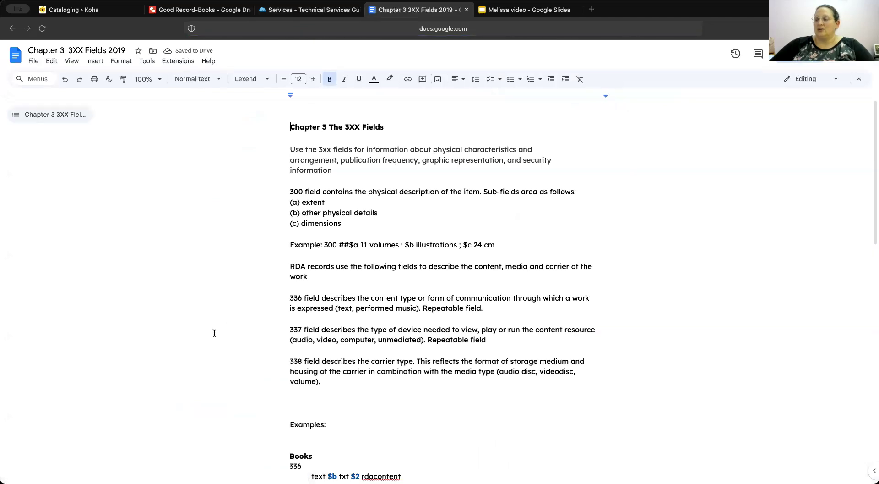
scroll(215, 333, down, 5)
scroll(214, 333, down, 1)
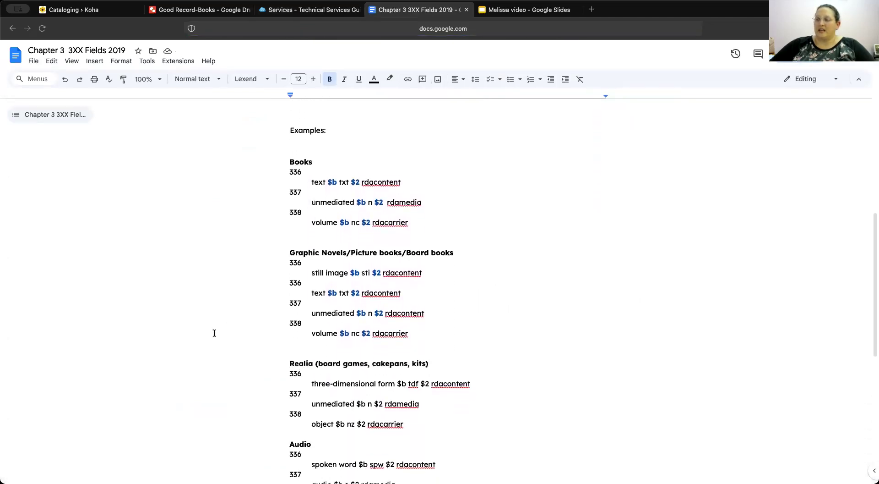
scroll(214, 333, down, 2)
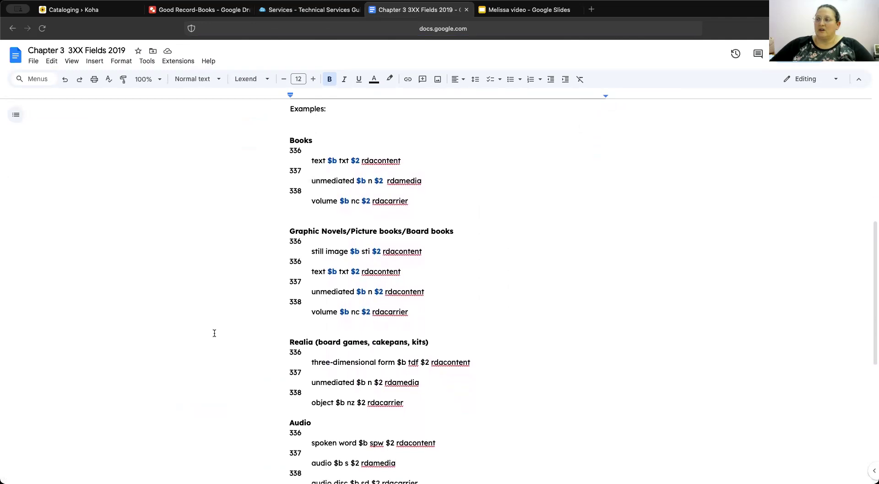
scroll(215, 333, up, 1)
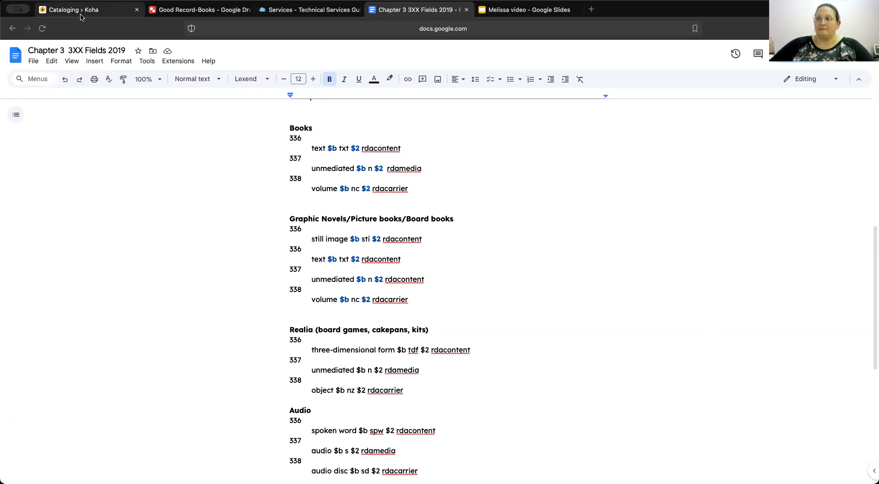
- Review and close the good book record example, then do the same with the good video record example
click(188, 14)
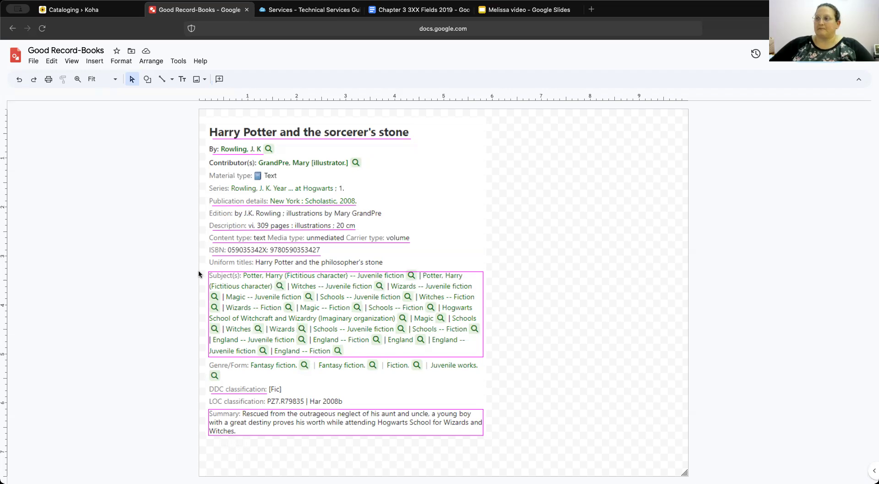
click(247, 10)
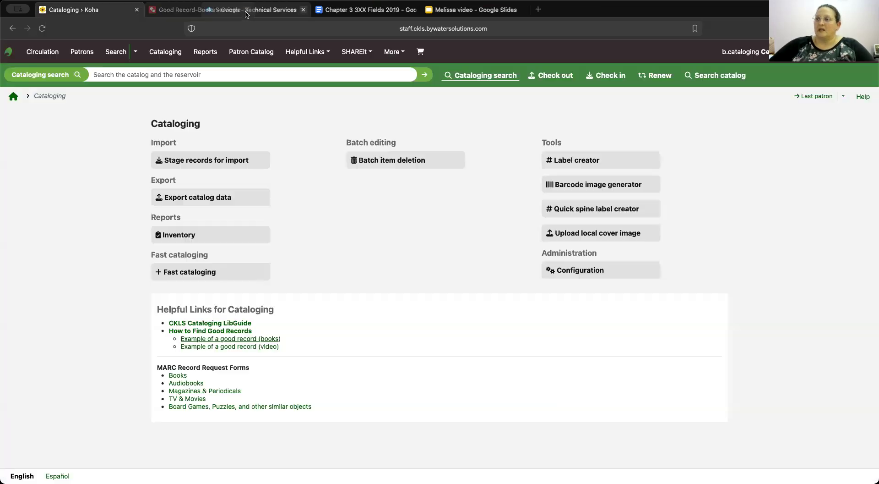
click(246, 347)
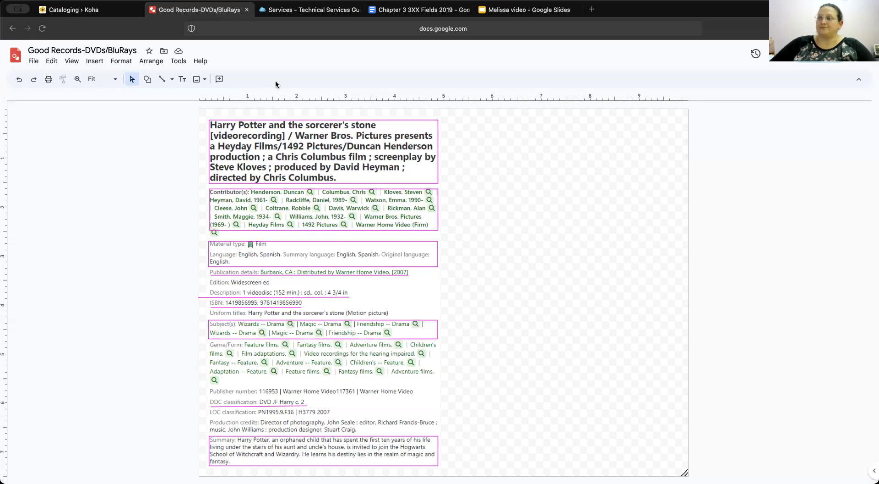
click(246, 10)
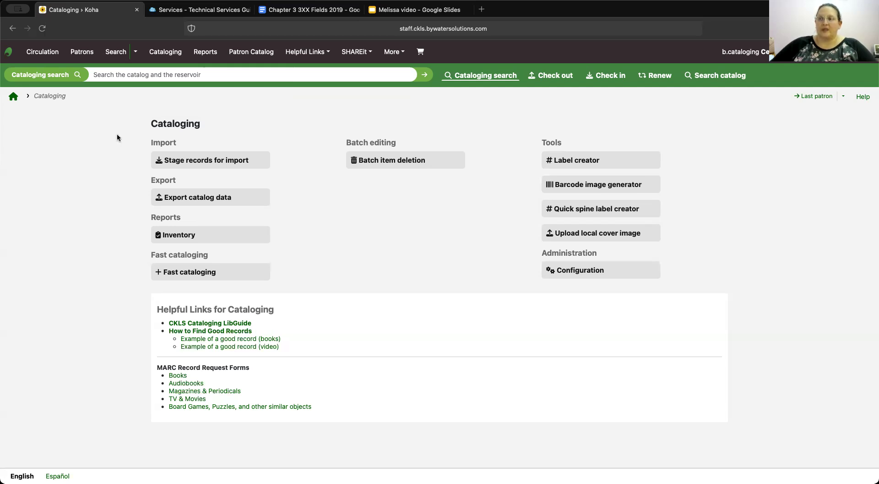
- Run a cataloging search with the copied search term and open the large print record for Charmed bones
click(120, 75)
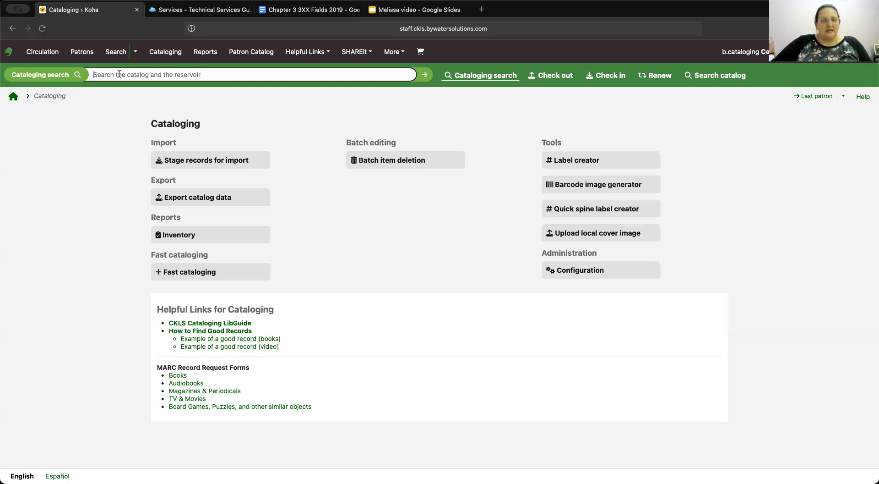
key(super+v)
key(Return)
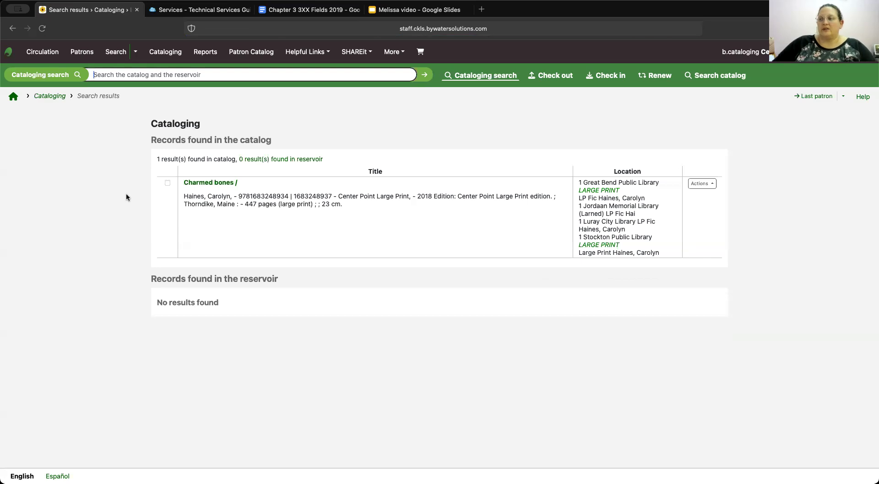
click(209, 185)
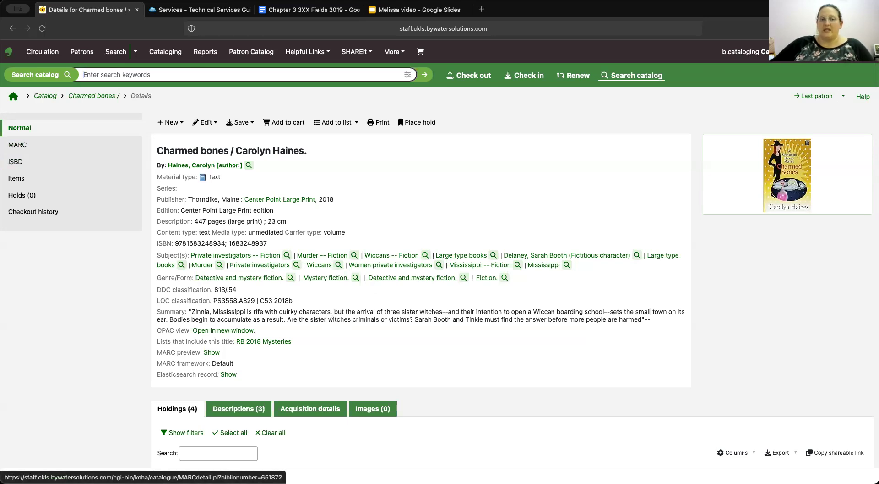
- Start a new item on the Charmed bones record and set its Koha collection to Large Print
click(174, 126)
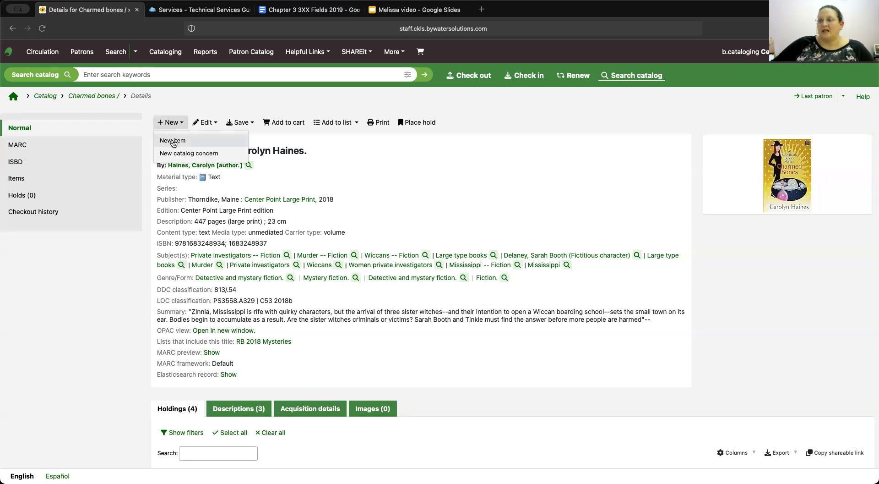
click(173, 142)
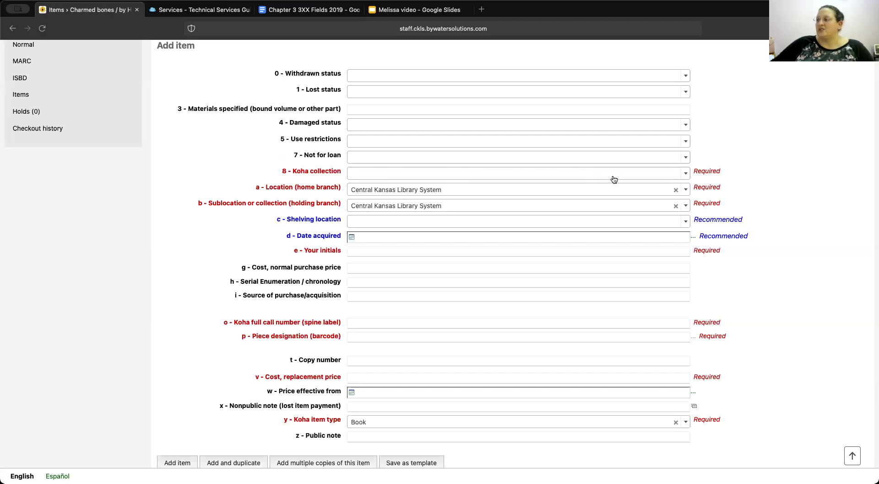
click(685, 176)
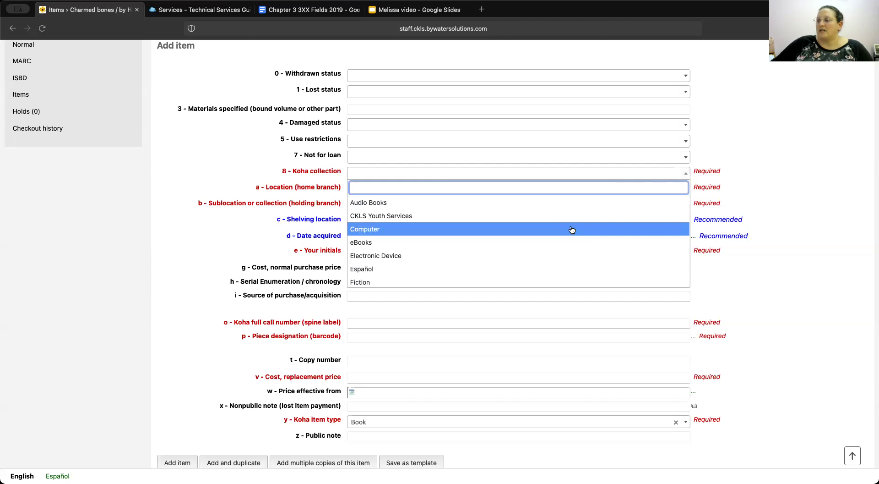
scroll(572, 230, down, 4)
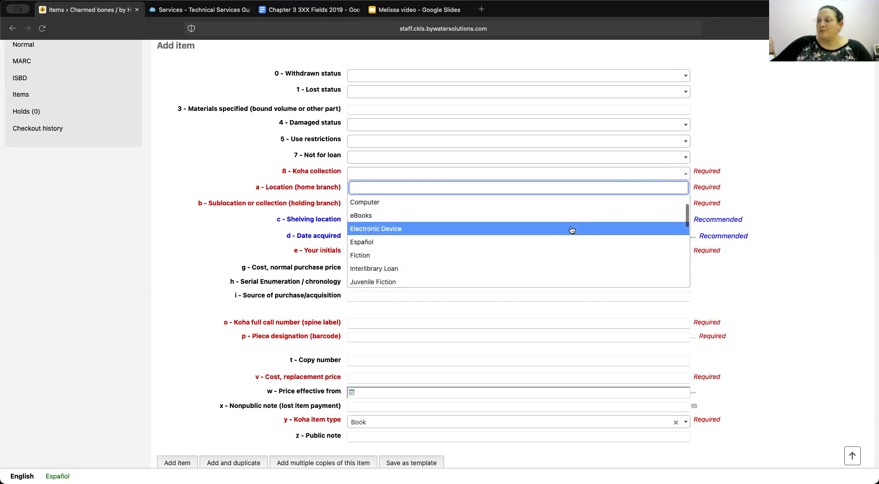
scroll(572, 229, down, 3)
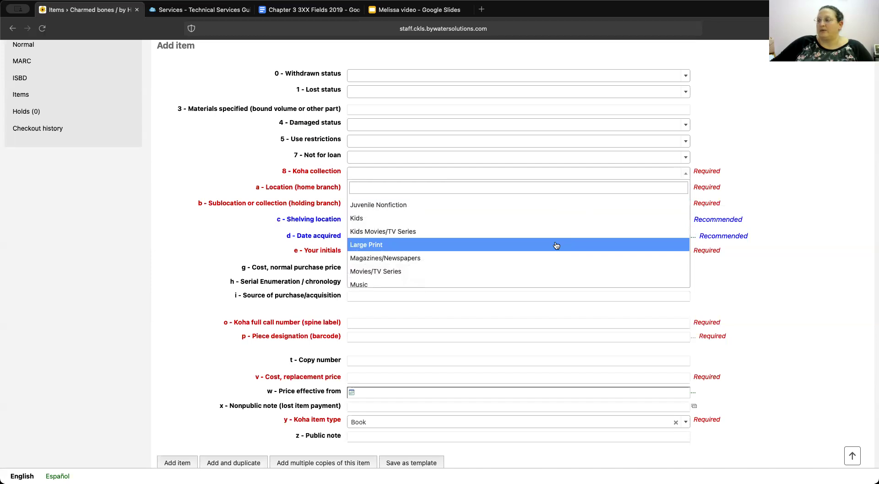
click(555, 244)
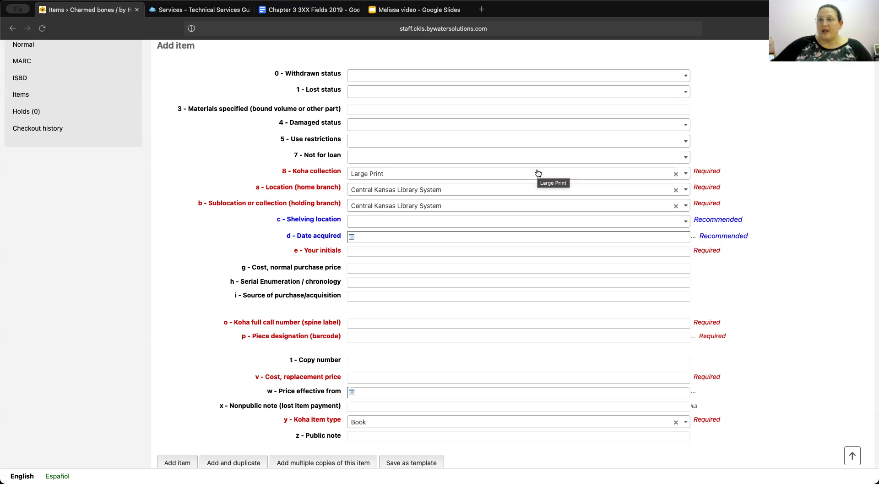
- Set the new item's shelving location to FICTION
scroll(538, 173, right, 1)
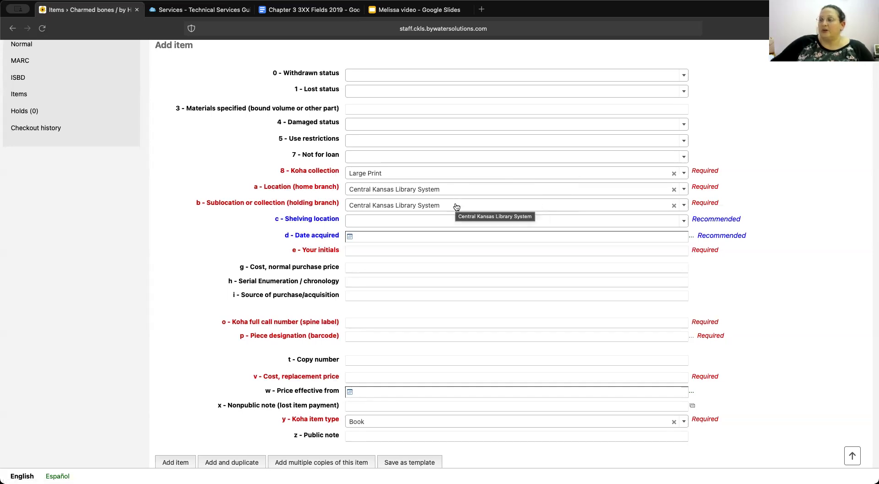
scroll(456, 207, right, 2)
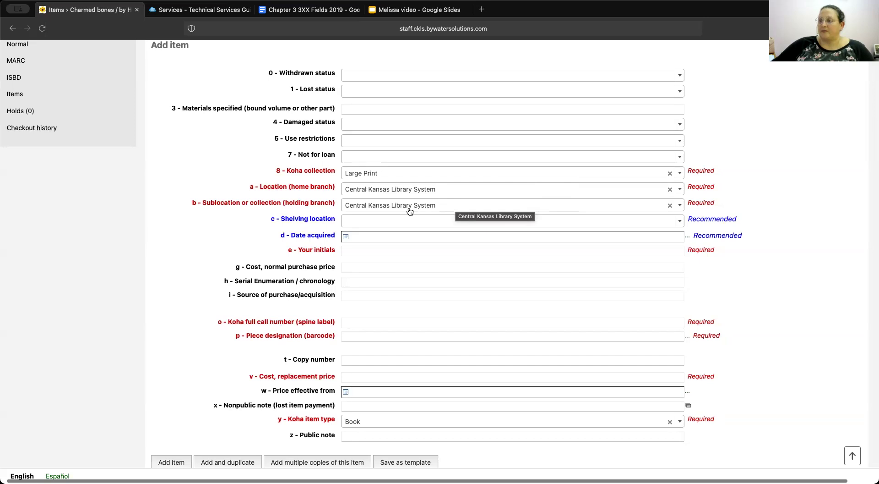
click(401, 224)
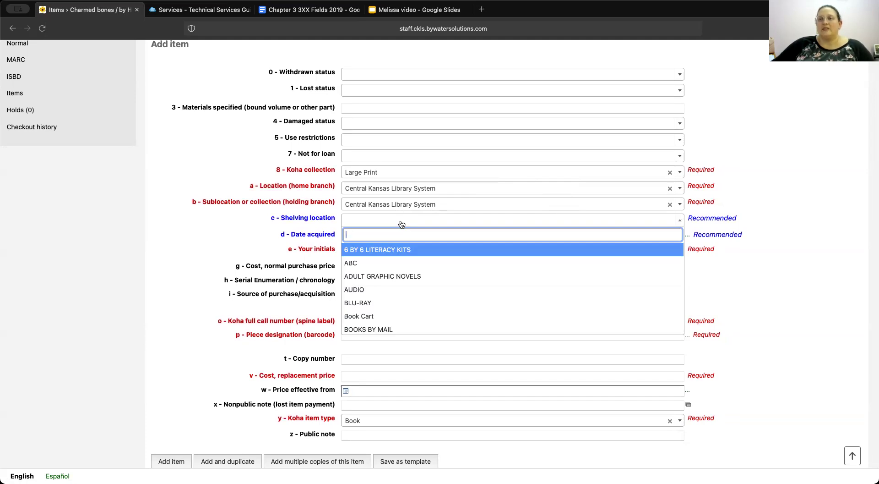
scroll(396, 238, right, 1)
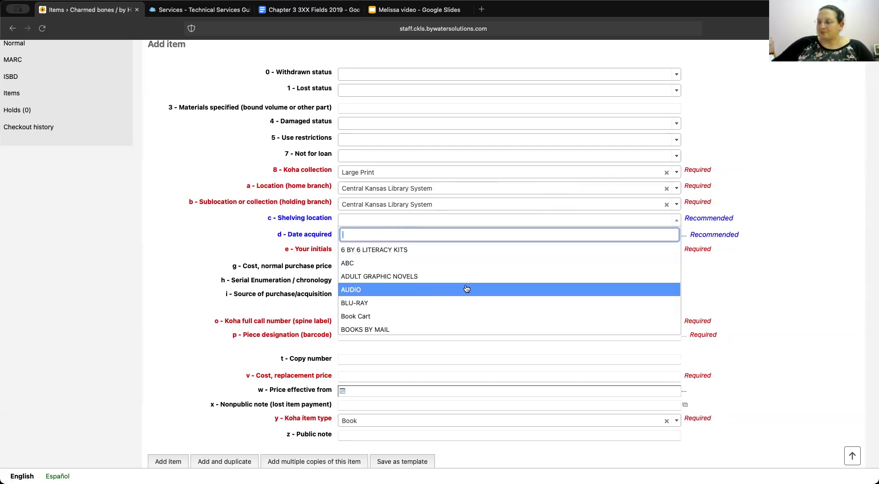
scroll(467, 288, up, 1)
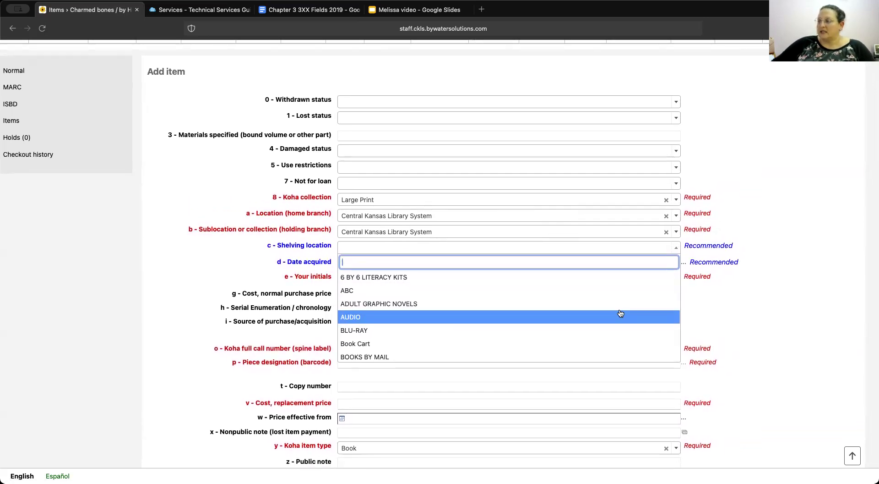
scroll(620, 312, up, 1)
scroll(621, 313, down, 2)
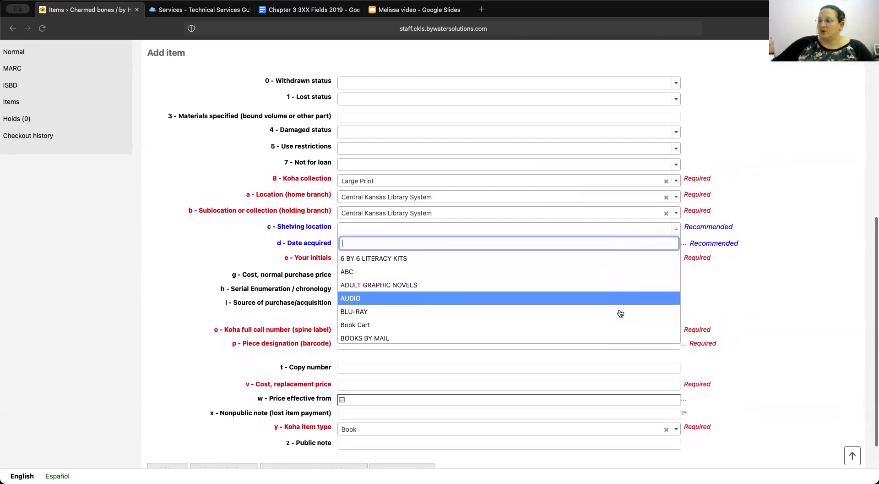
scroll(621, 313, down, 1)
scroll(620, 313, down, 5)
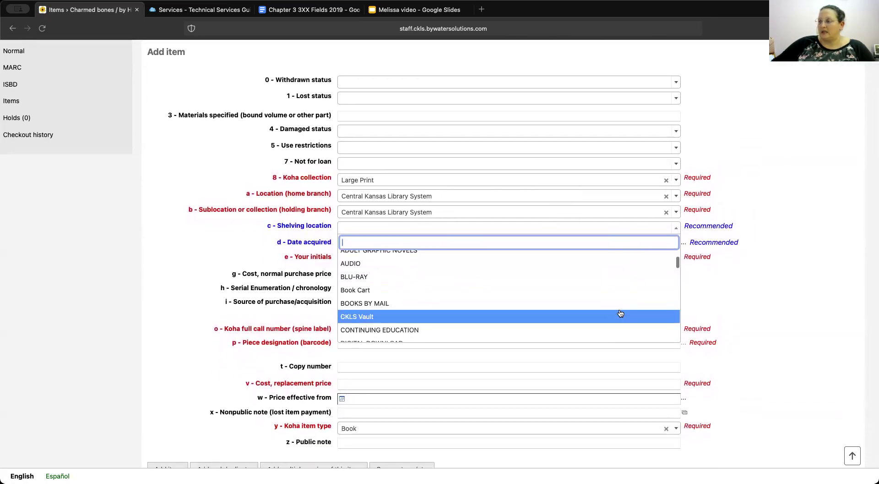
scroll(621, 313, down, 1)
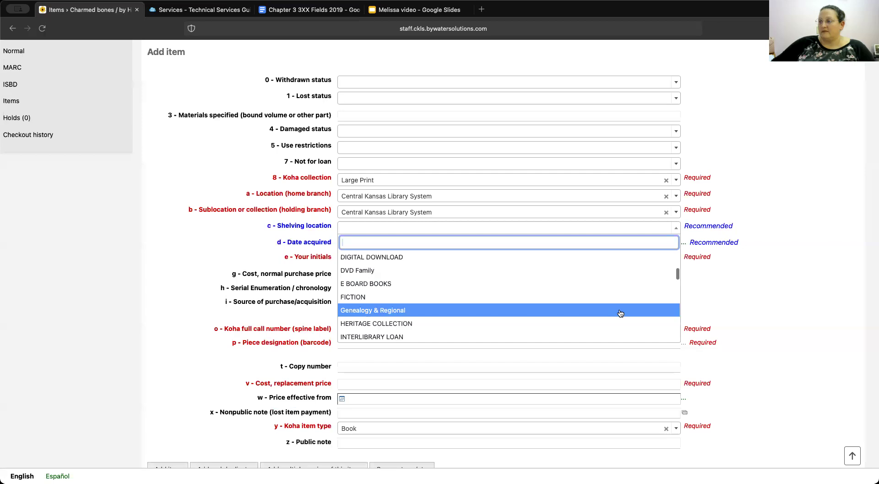
click(621, 298)
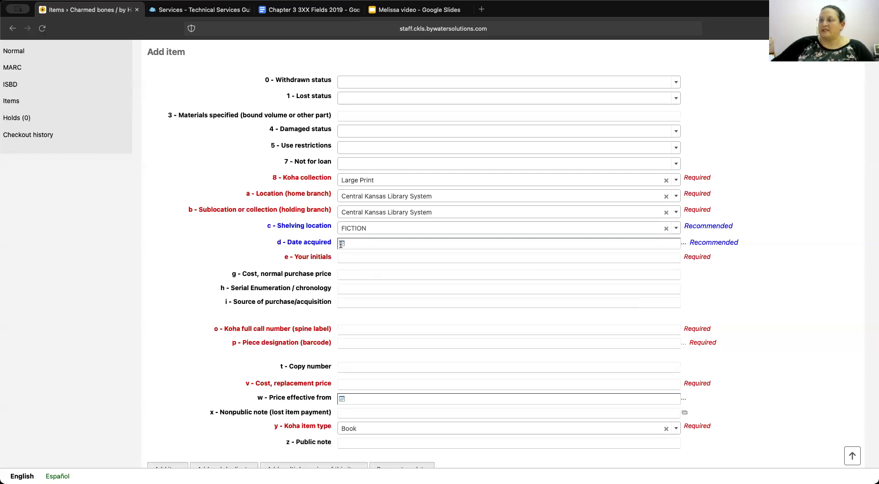
- Set the item's date acquired to 03/18/2025 and enter the cataloger's initials
click(342, 244)
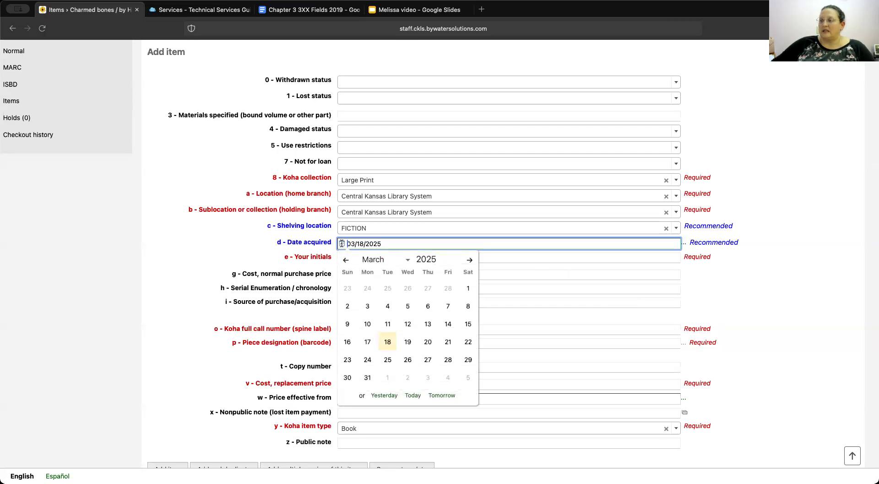
click(387, 341)
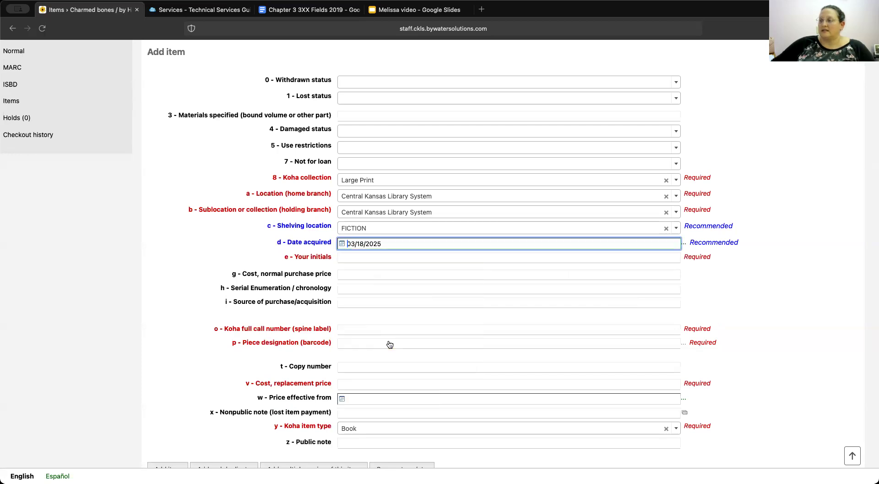
click(386, 259)
text(mw)
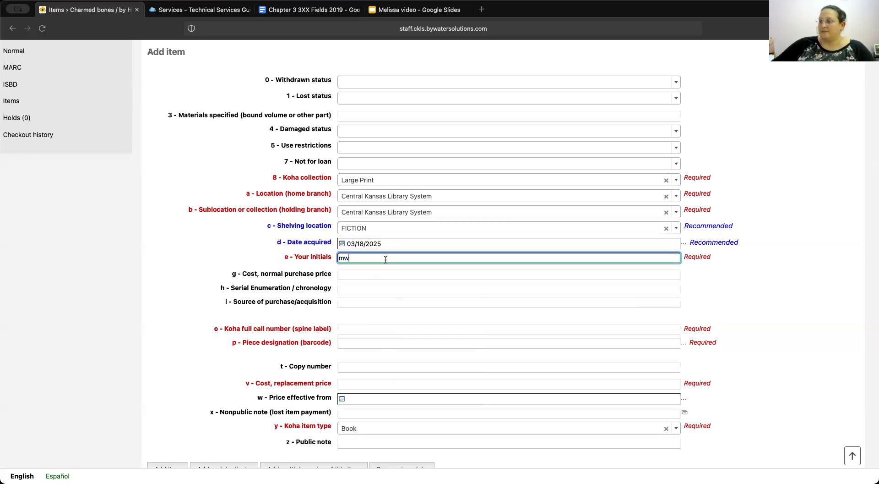
click(353, 329)
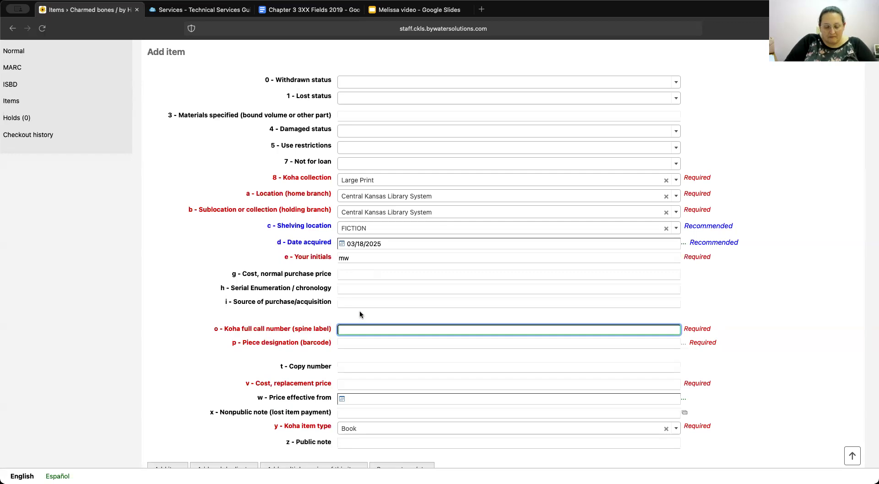
text(Fic)
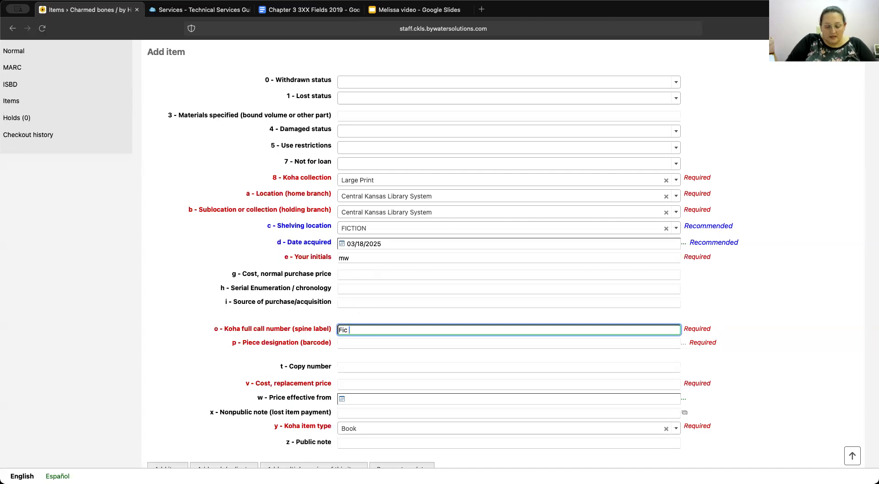
text(H)
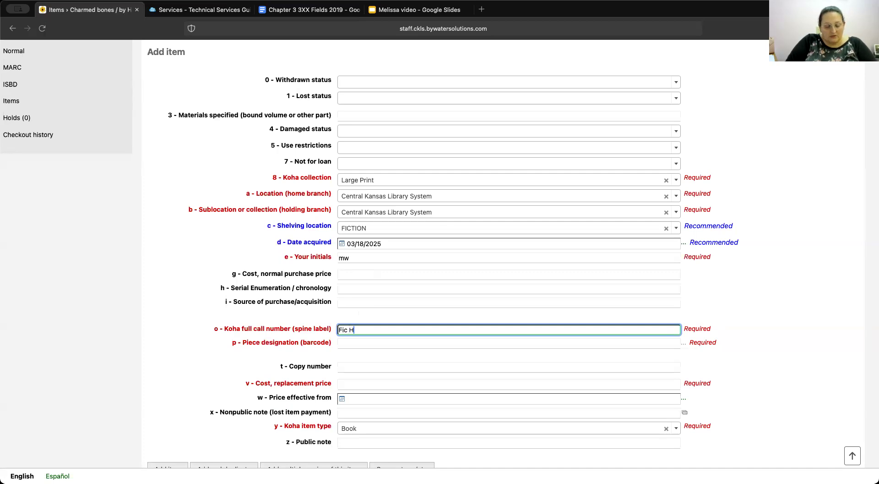
text(AI)
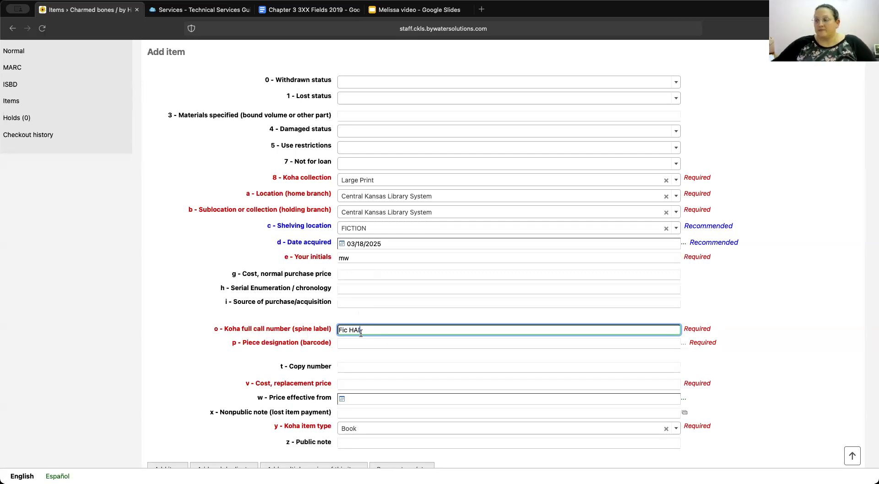
scroll(361, 333, right, 1)
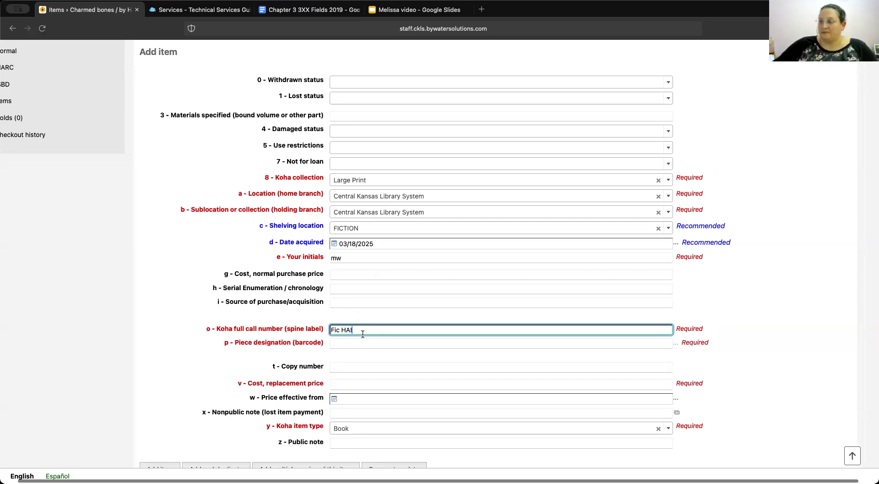
click(352, 344)
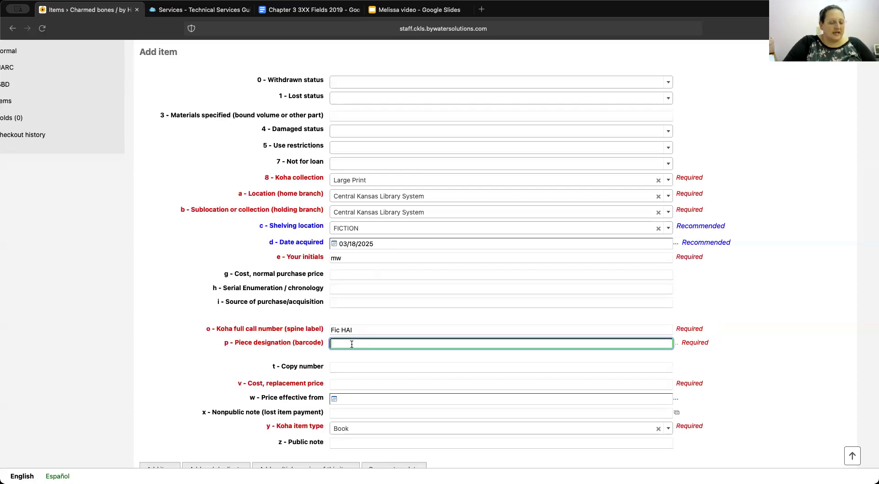
text(37434100977725)
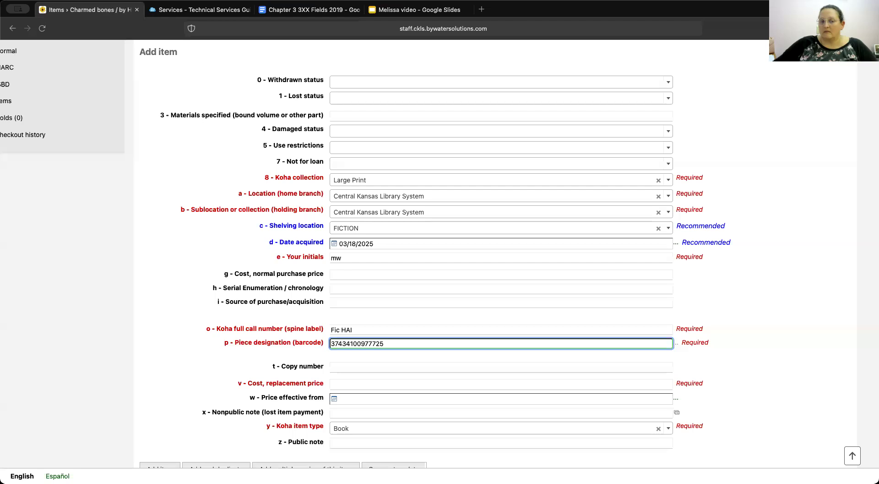
- Set the item's replacement price to 35 and choose Book as the Koha item type
scroll(317, 391, right, 1)
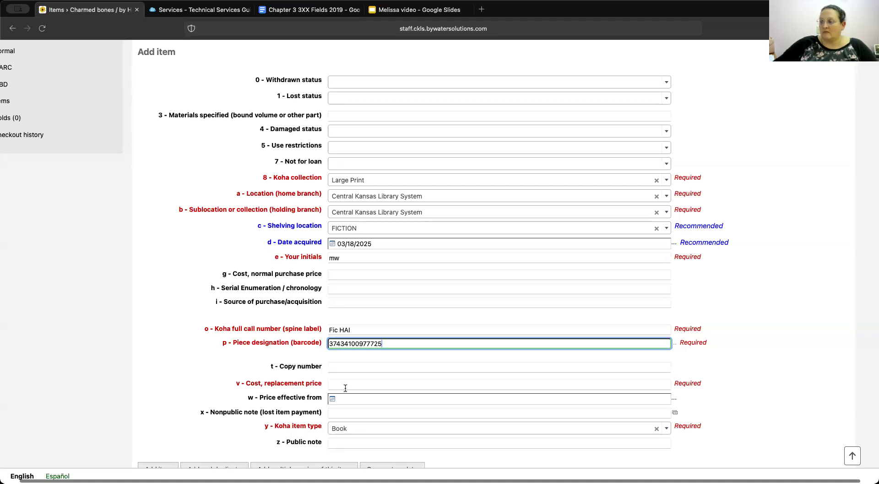
click(347, 384)
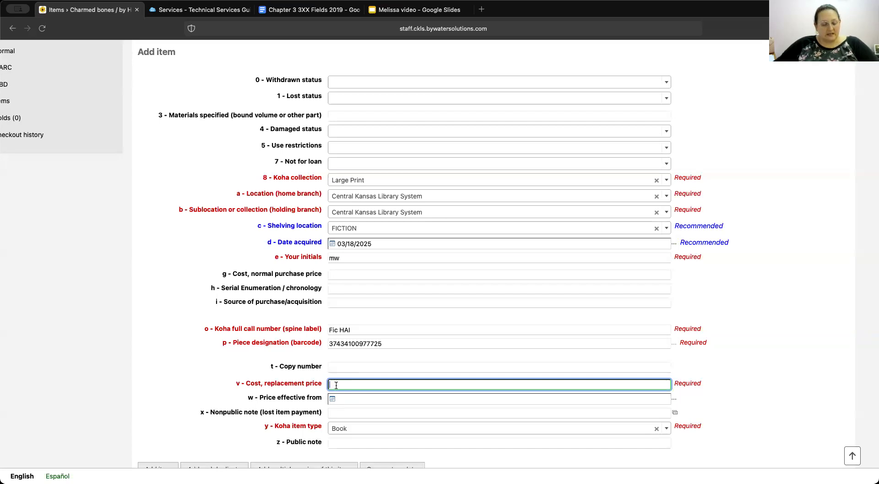
text(35)
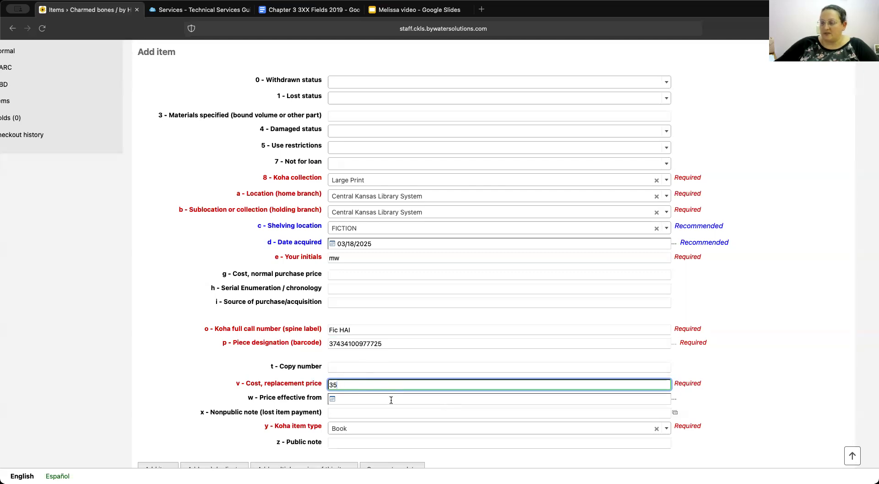
click(368, 430)
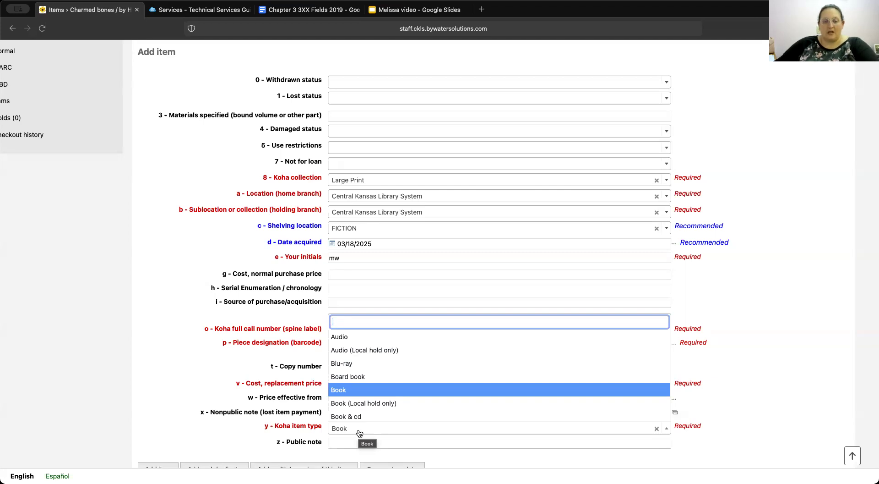
scroll(359, 433, down, 2)
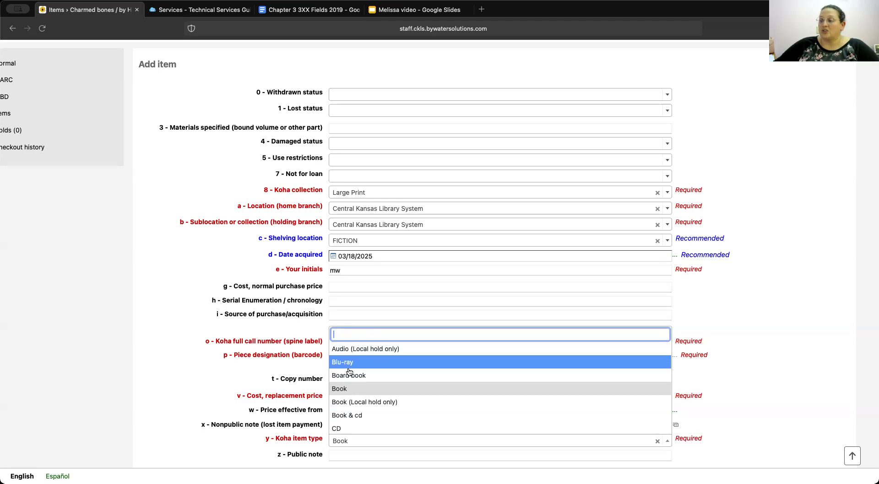
click(345, 389)
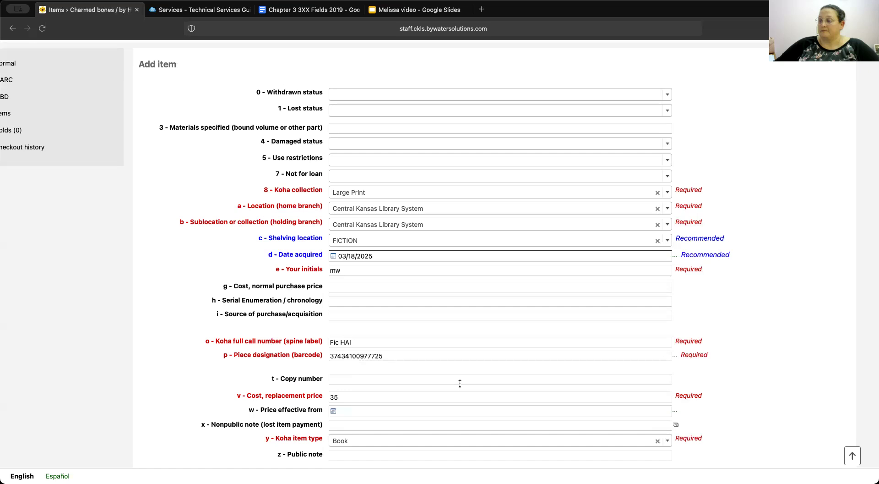
- Review the completed item form and add the single item to the Charmed bones record
scroll(460, 382, up, 1)
scroll(460, 383, down, 3)
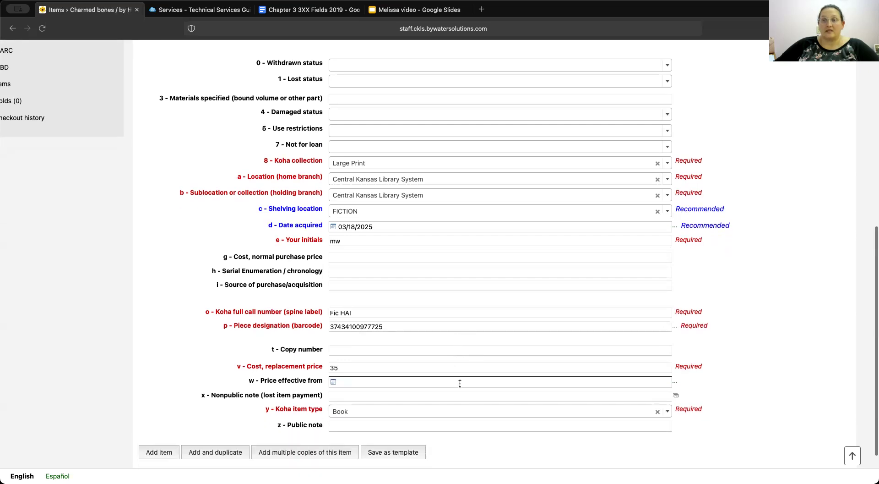
scroll(459, 383, down, 2)
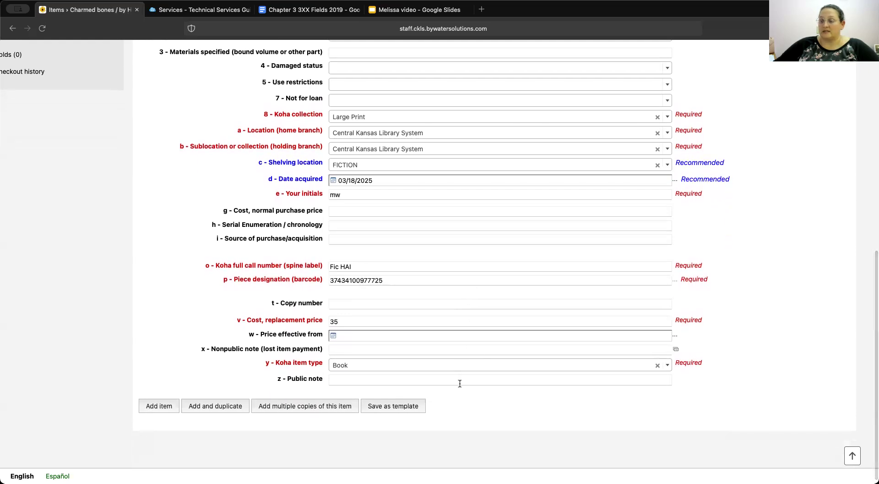
scroll(225, 398, up, 1)
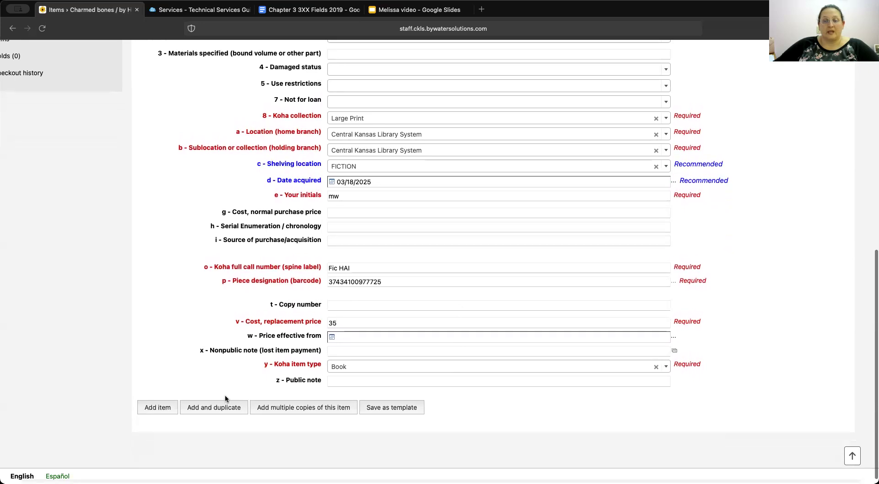
click(158, 408)
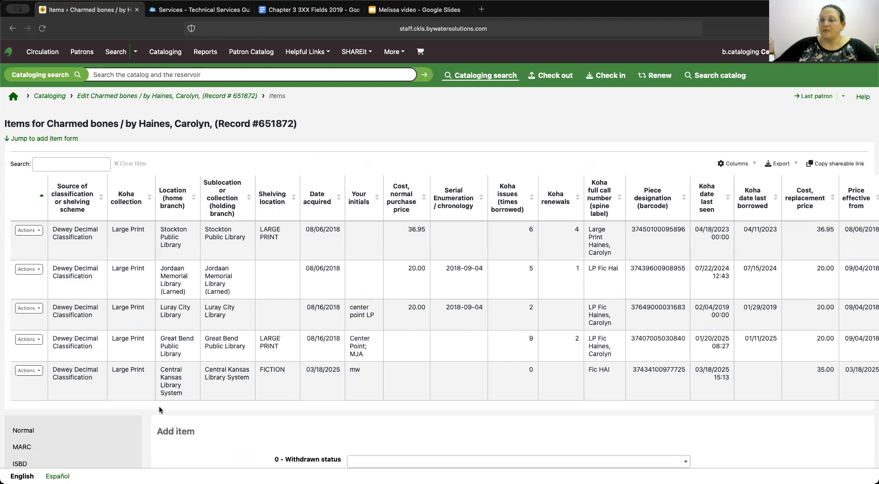
- Check the new item in the items table, then open the record's normal view and review its holdings
scroll(232, 391, down, 3)
scroll(232, 392, down, 2)
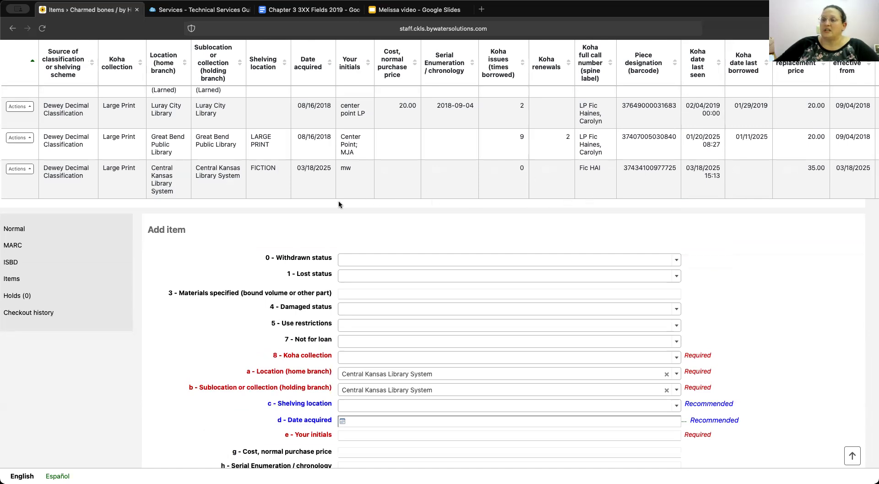
click(14, 229)
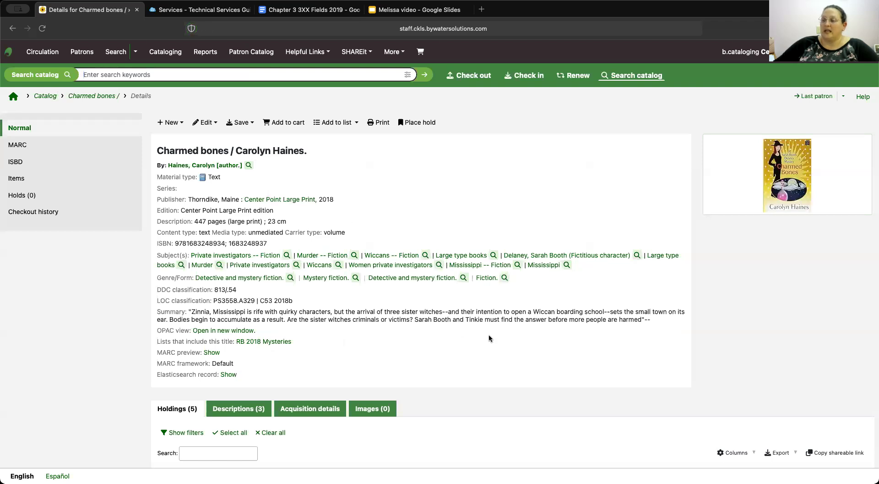
scroll(489, 338, down, 5)
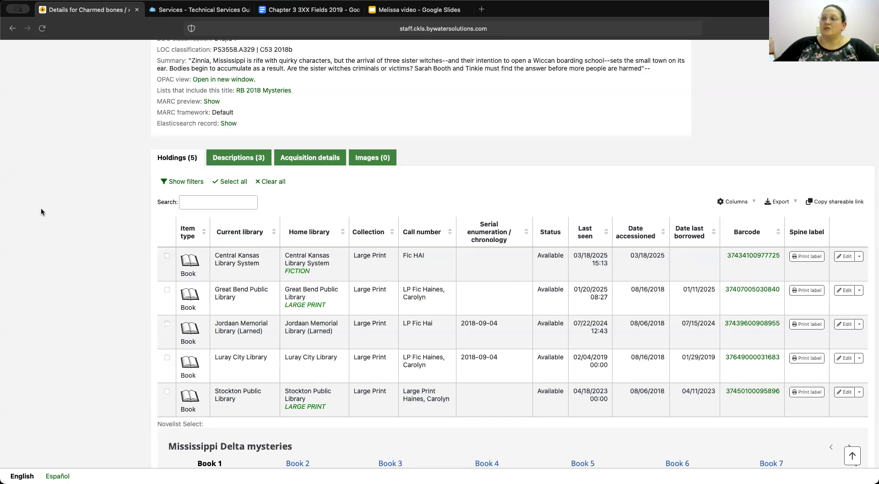
scroll(41, 212, up, 5)
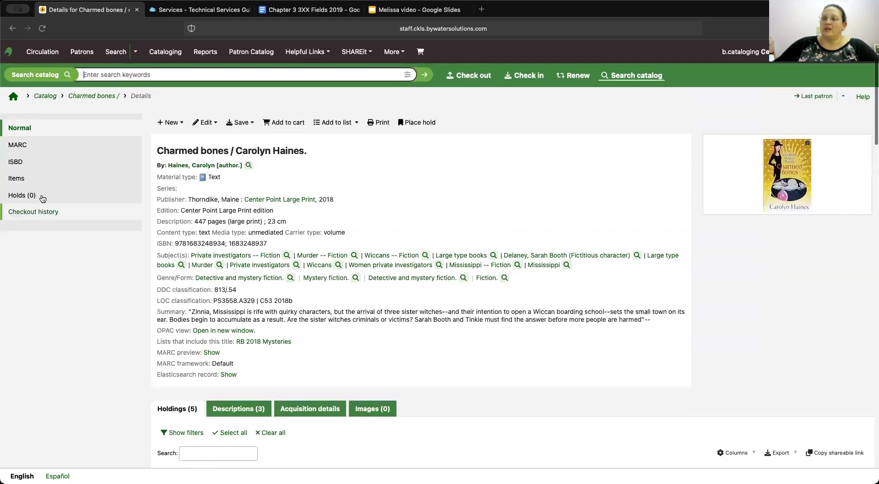
- Start a SHAREit temporary record from the Koha home page and enter the author's name, surname first
click(10, 55)
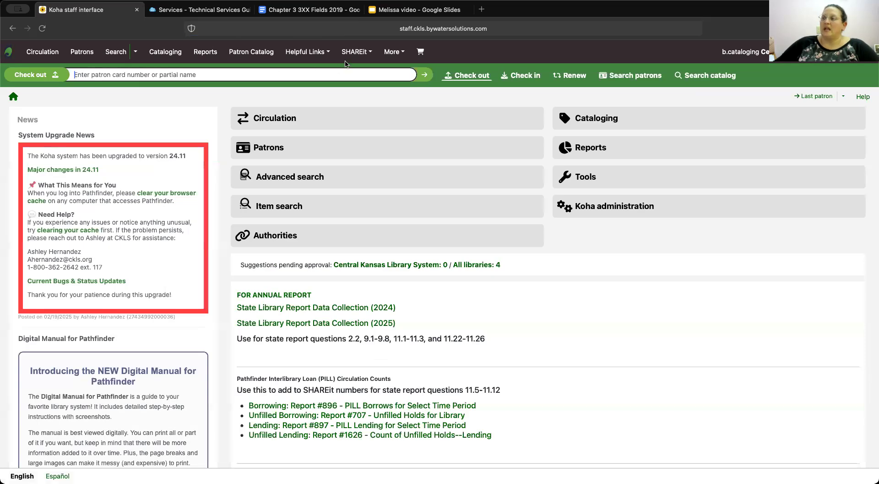
click(368, 53)
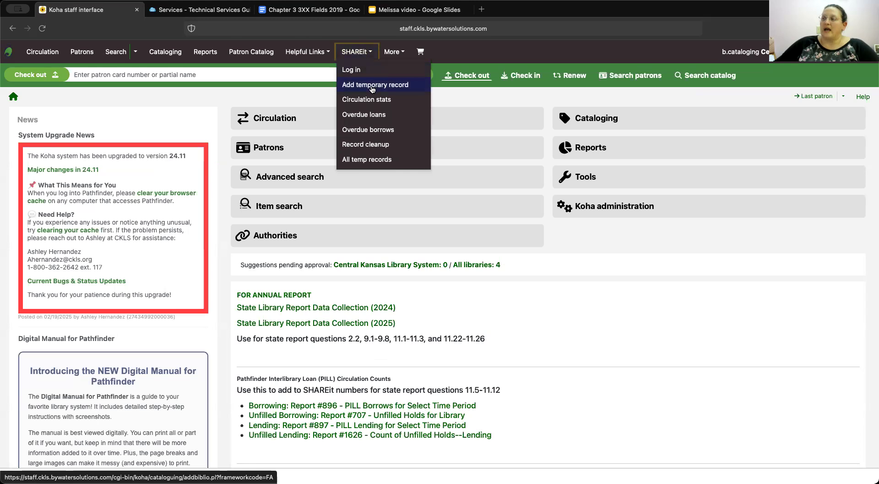
click(372, 85)
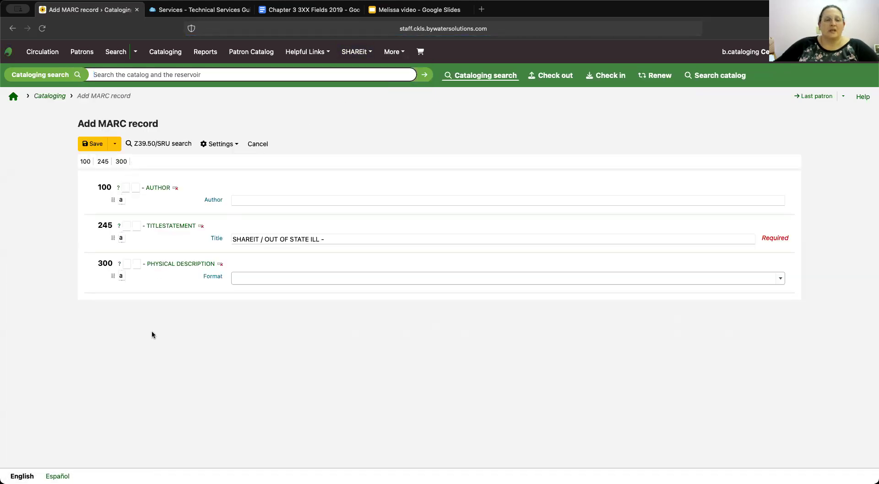
click(255, 202)
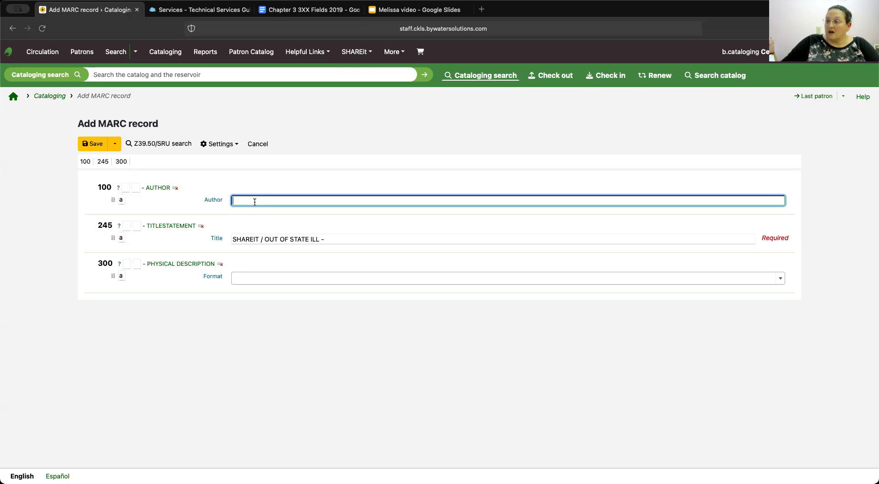
text(Jones, Holly)
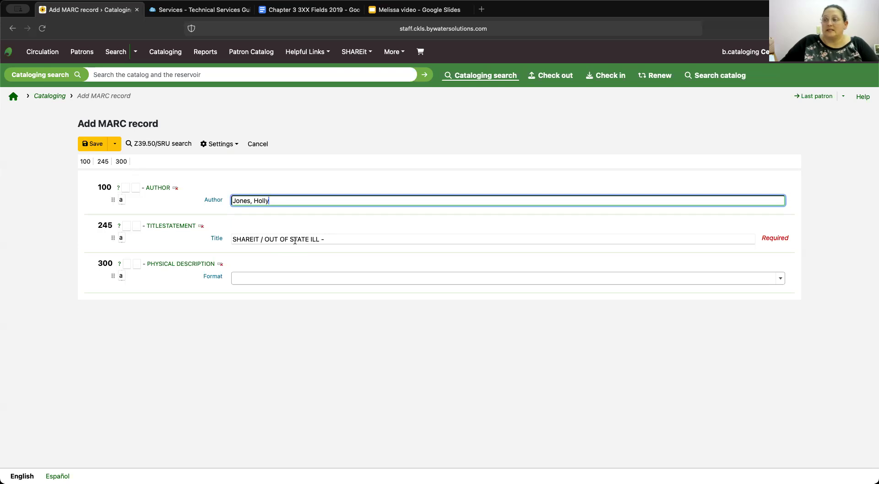
- Complete the temporary record's title by appending The Salt Line to the SHAREIT / OUT OF STATE ILL prefix
click(329, 238)
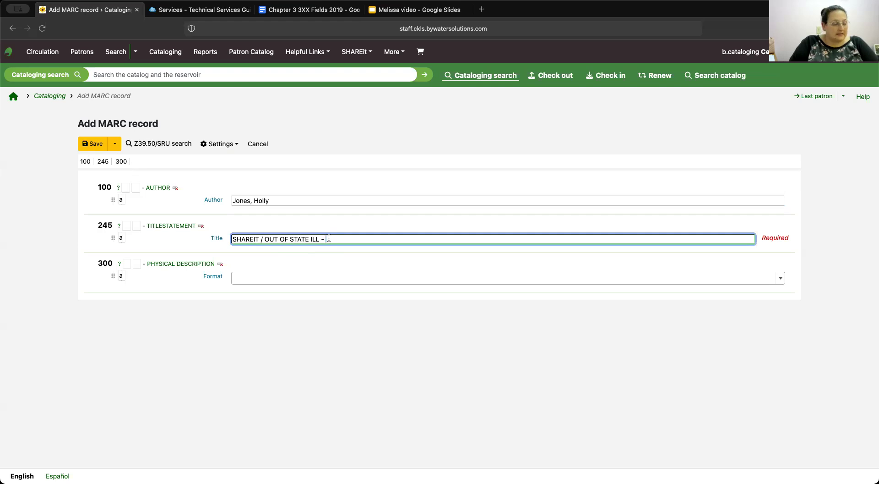
text(The S)
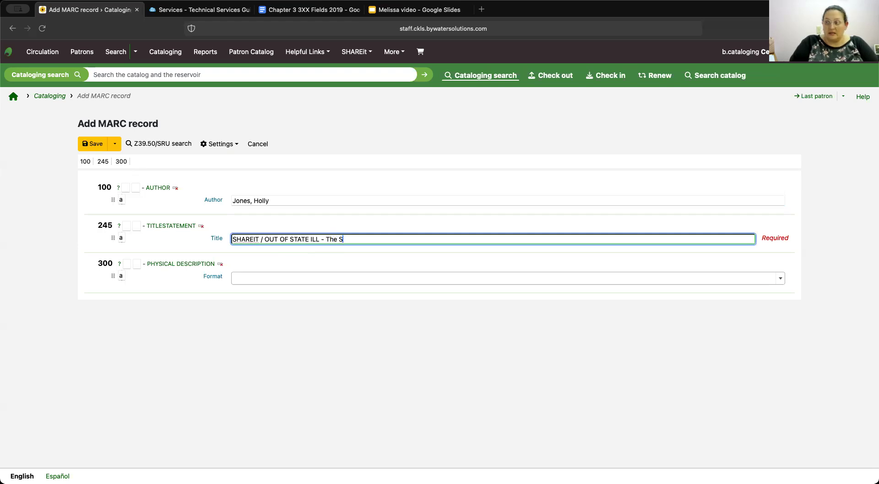
text(alt )
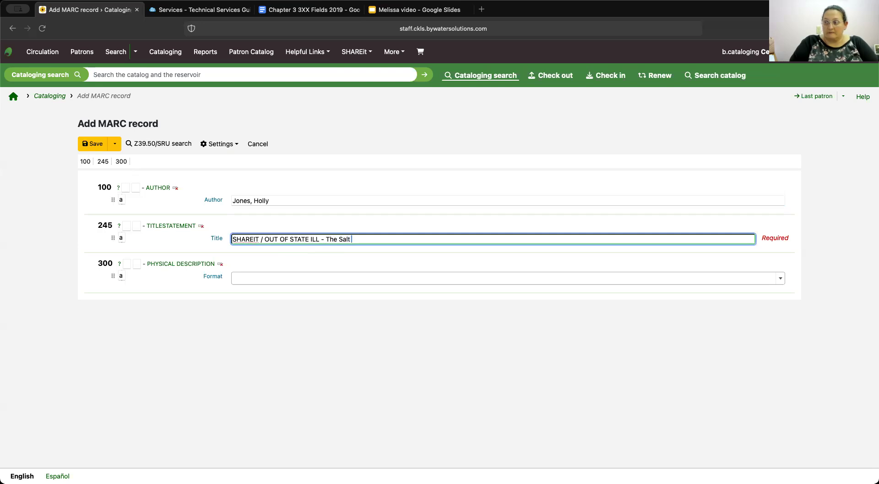
text(Line)
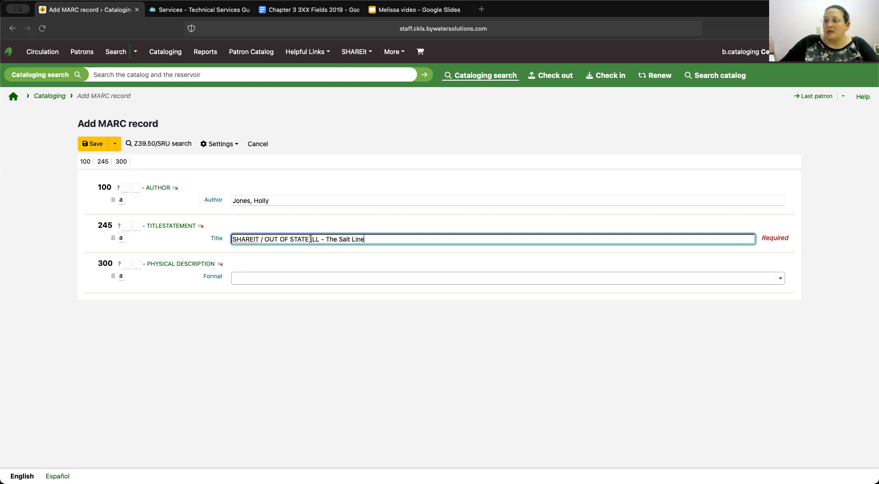
- Set the physical description format to Book and save the temporary record
click(243, 281)
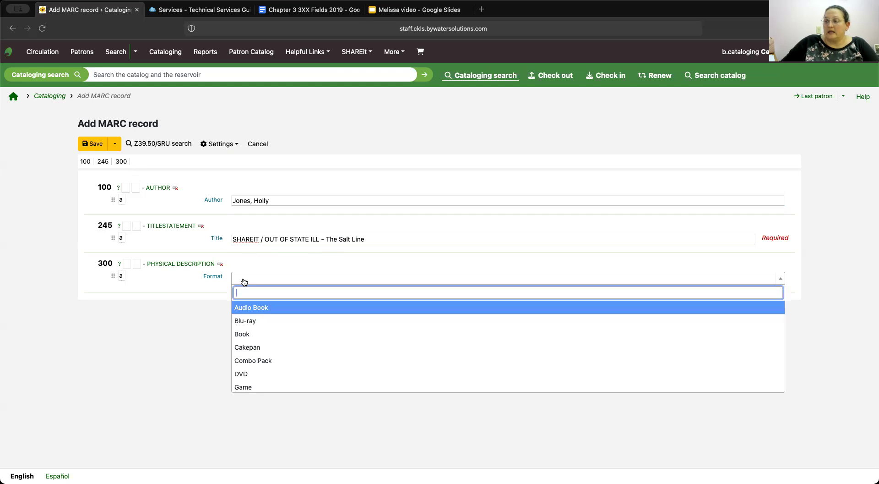
click(251, 335)
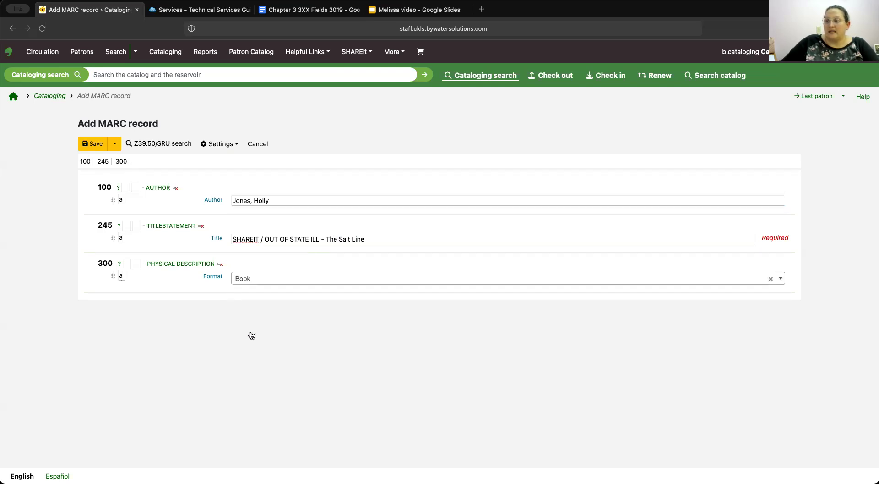
click(92, 147)
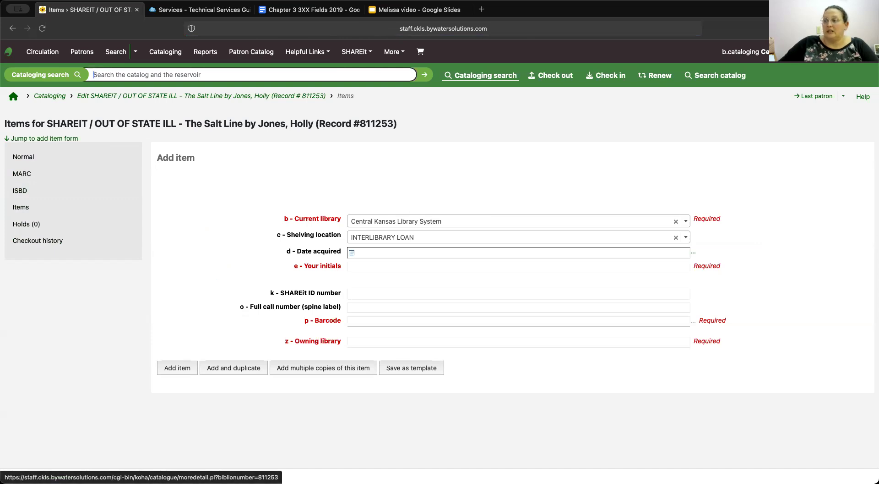
- Set the interlibrary loan item's date acquired to 03/18/2025 and enter mw as the cataloger's initials
click(352, 254)
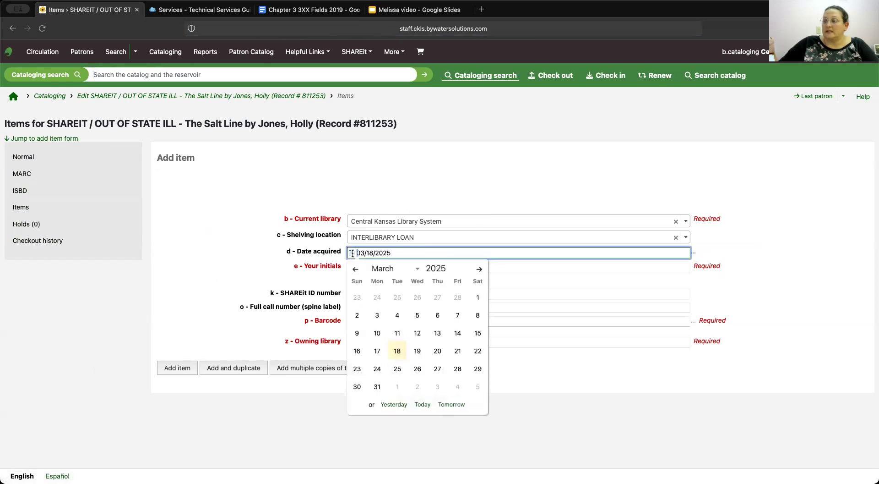
click(398, 352)
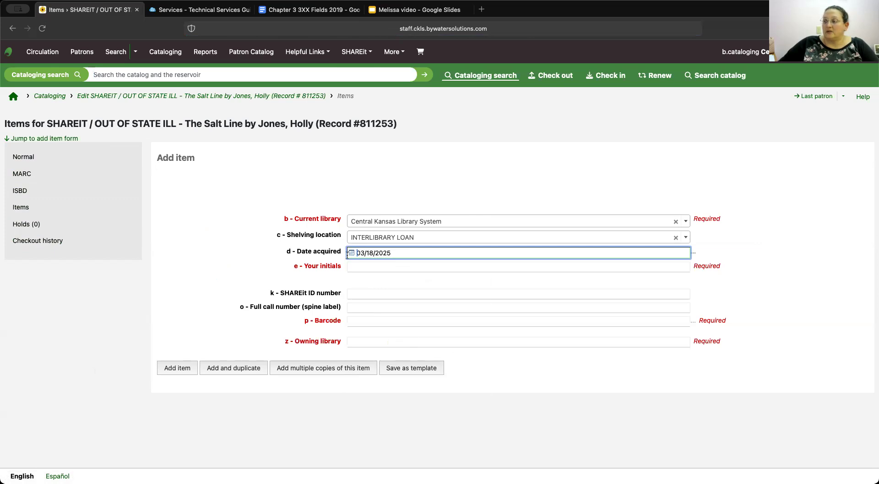
click(354, 266)
text(mw)
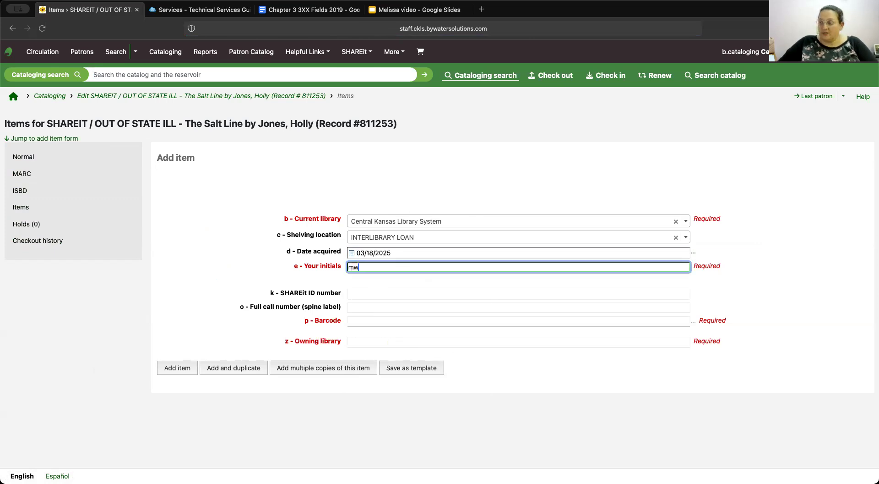
click(359, 321)
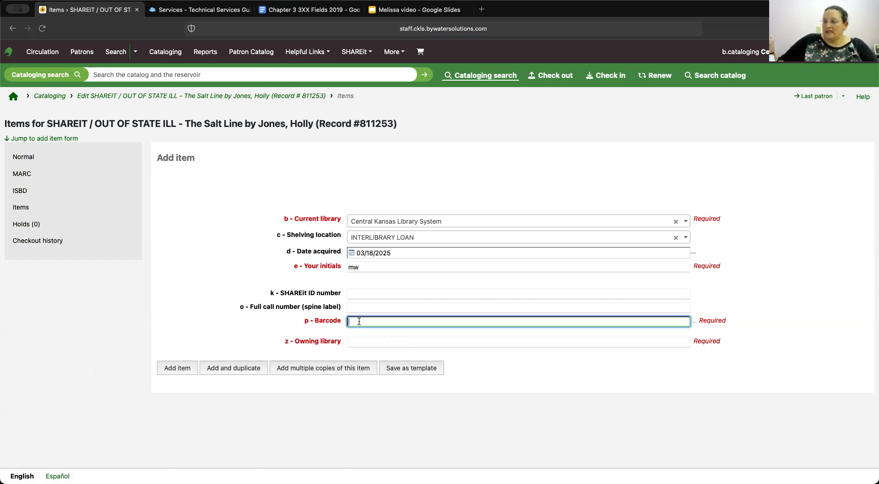
text(37434101040309)
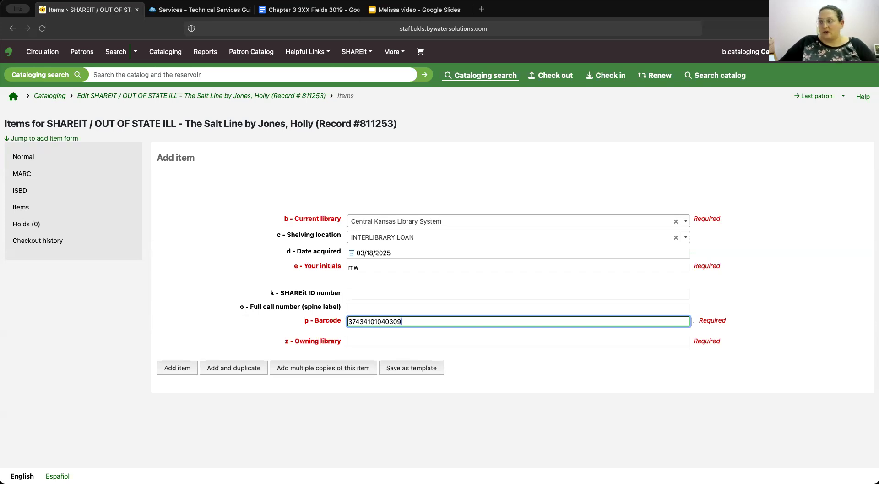
click(371, 342)
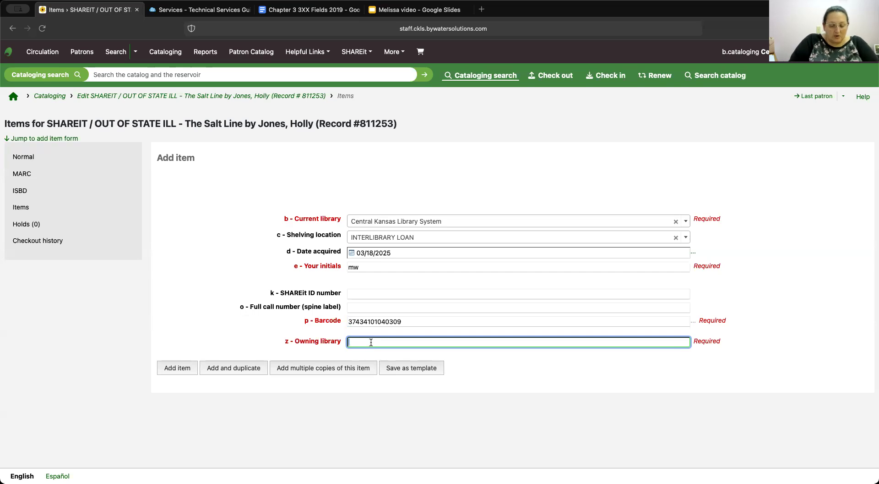
text(Lawrence)
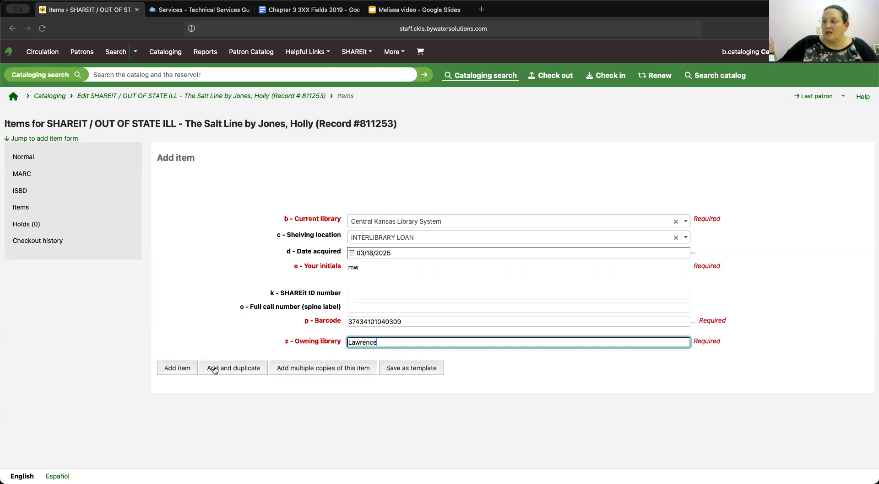
click(173, 369)
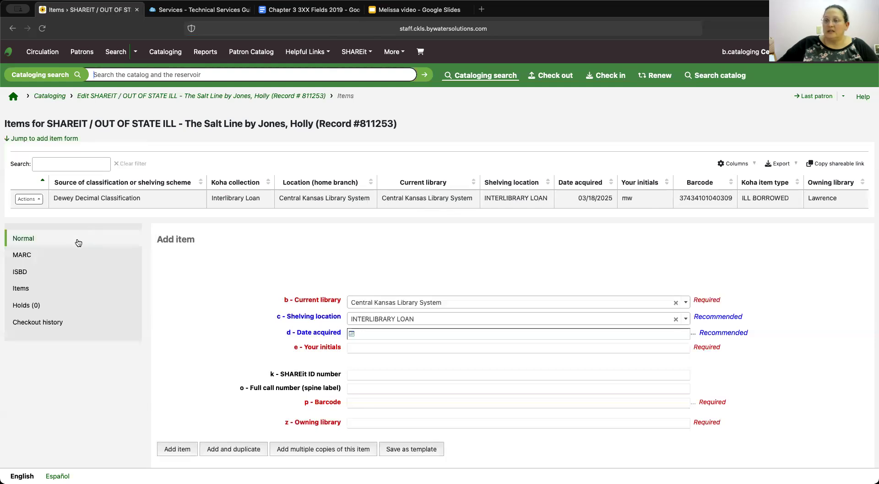
- Review the temporary record's holdings in its normal view and switch to the Melissa video presentation in Google Slides
click(53, 242)
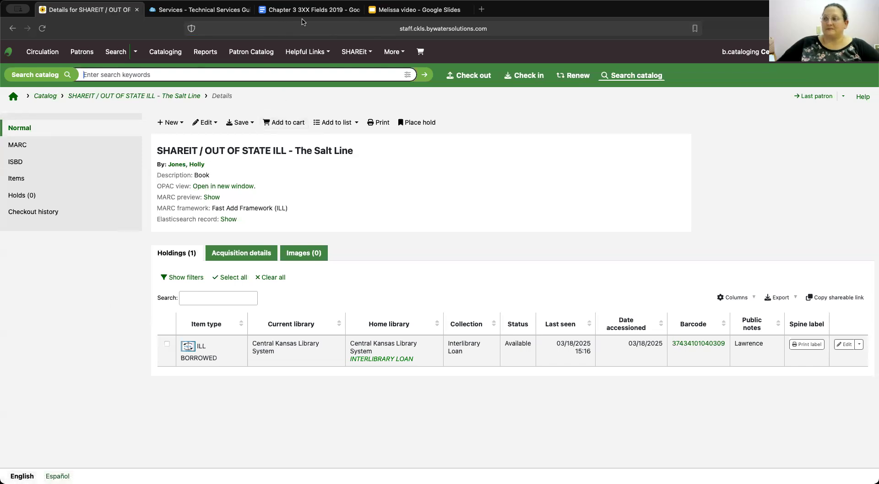
click(406, 13)
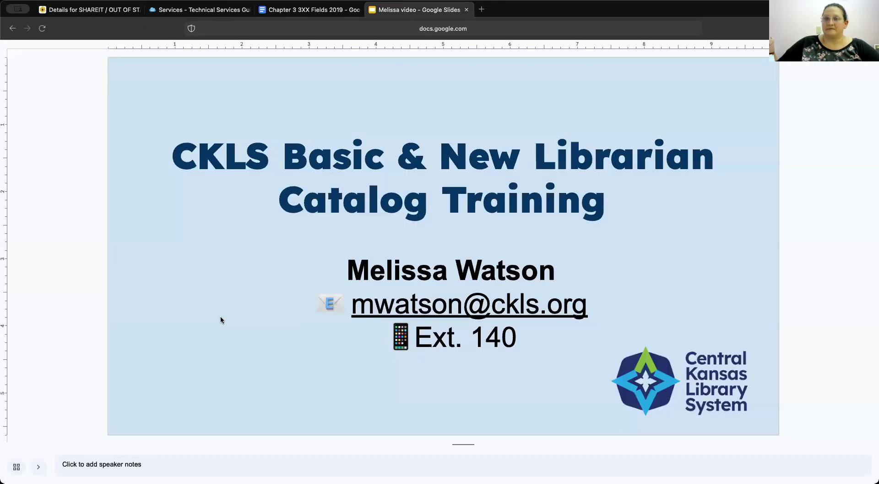